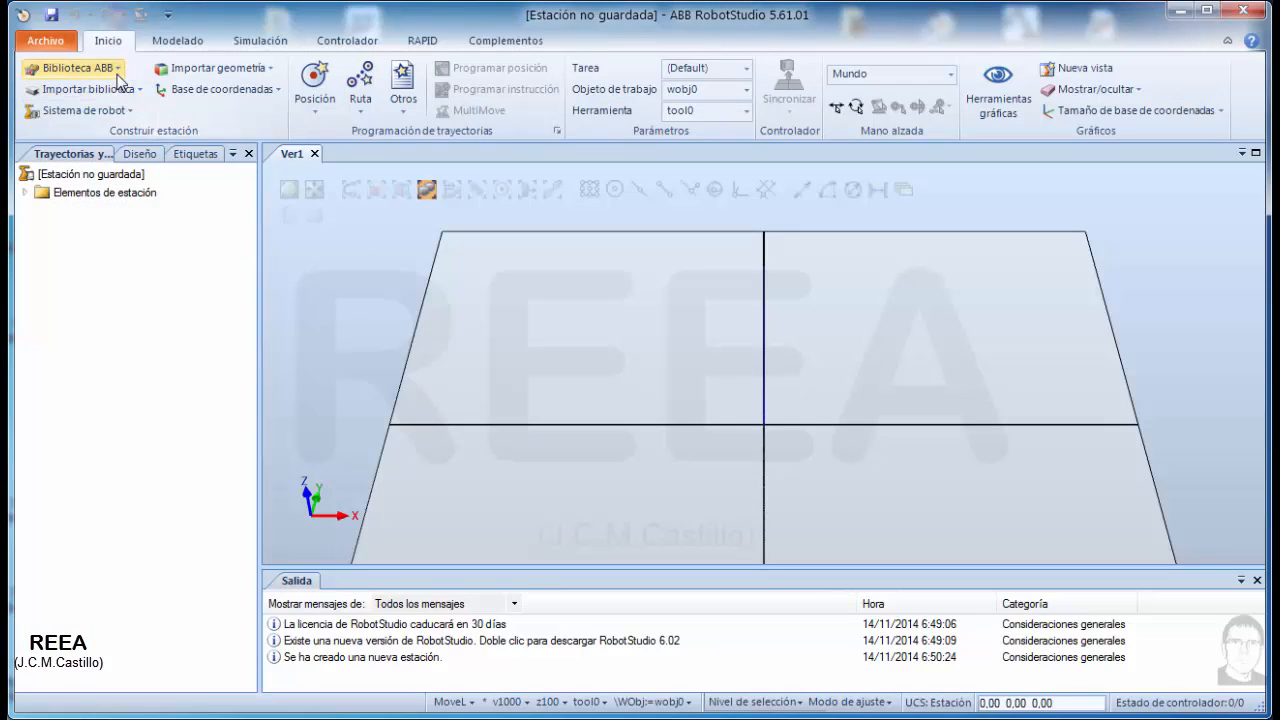
Step: Import the IRB 120 robot from the ABB library into the empty station
left_click(115, 70)
left_click(92, 170)
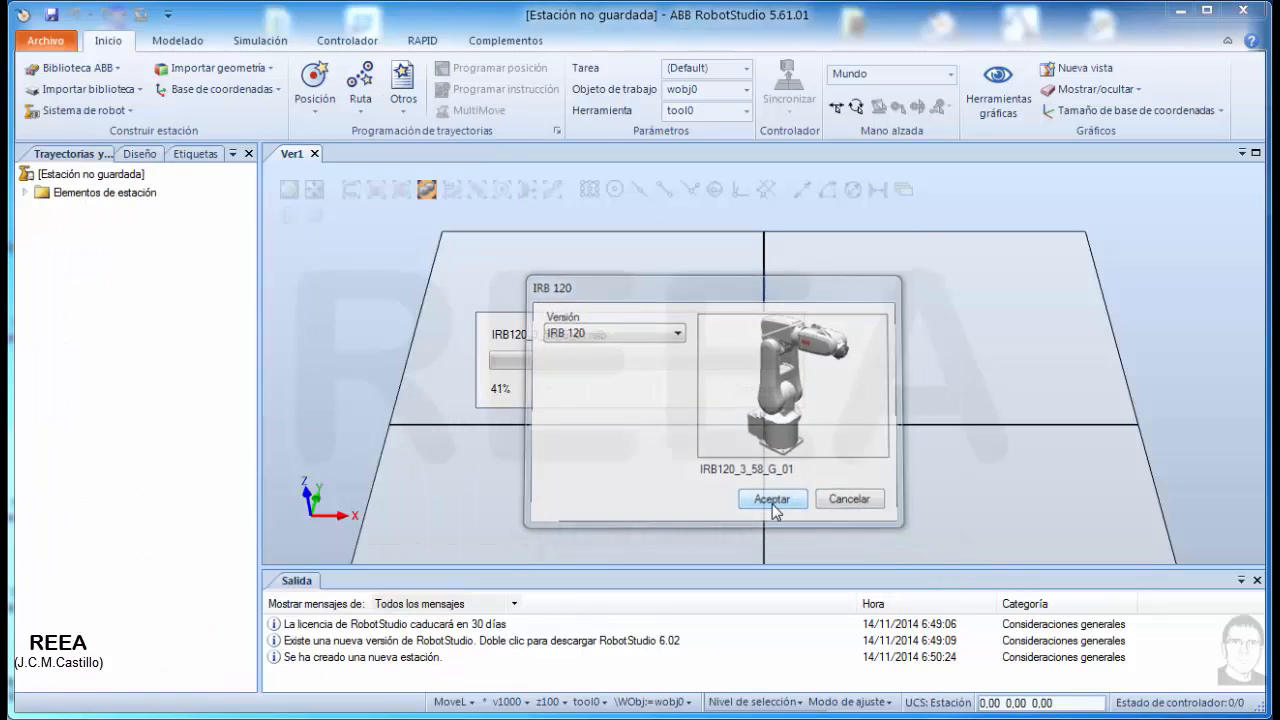
left_click(790, 508)
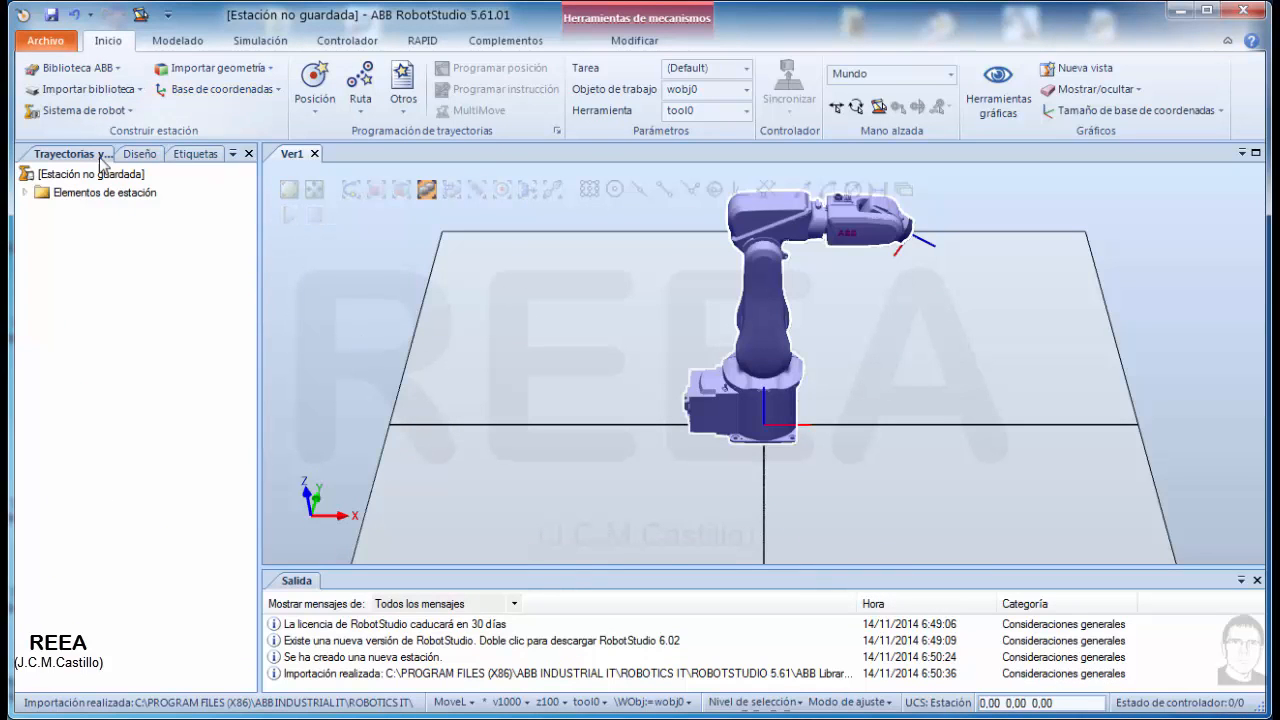
Step: Start a robot system from the layout with the name Sistema19 and RobotWare 5.15.07_7005, continuing to the system options
left_click(129, 114)
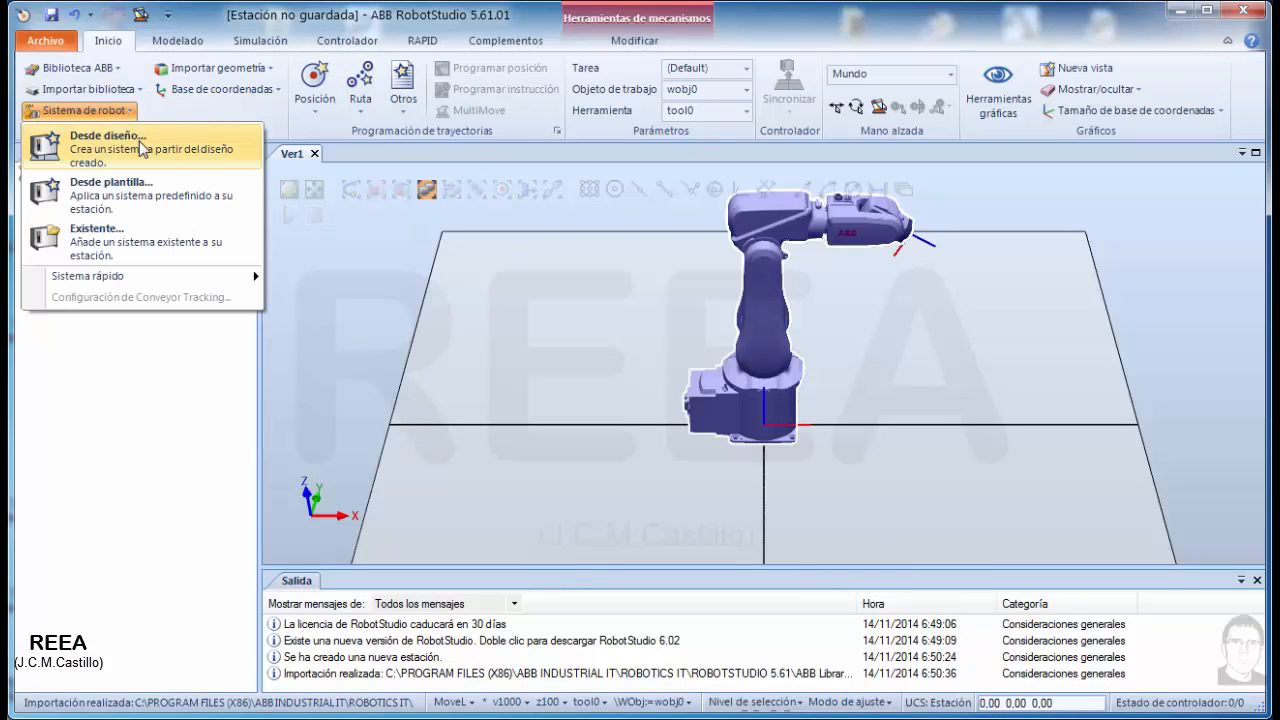
left_click(140, 148)
left_click(526, 312)
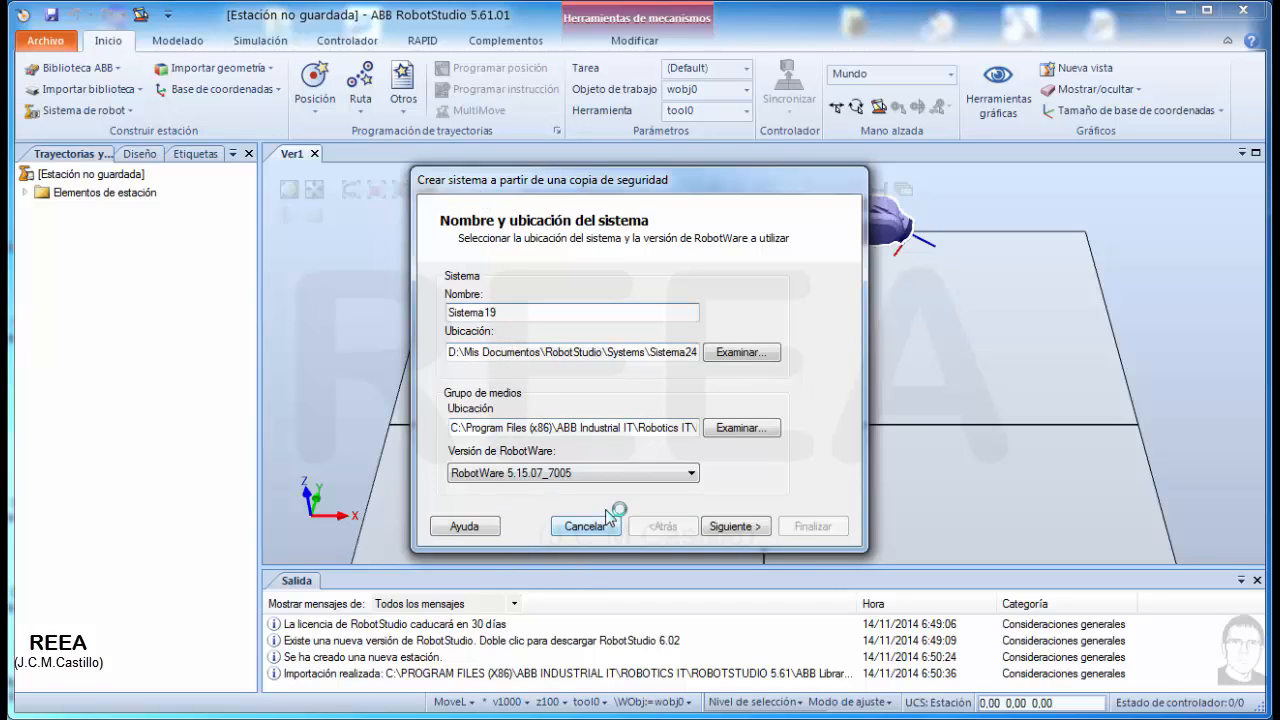
left_click(750, 532)
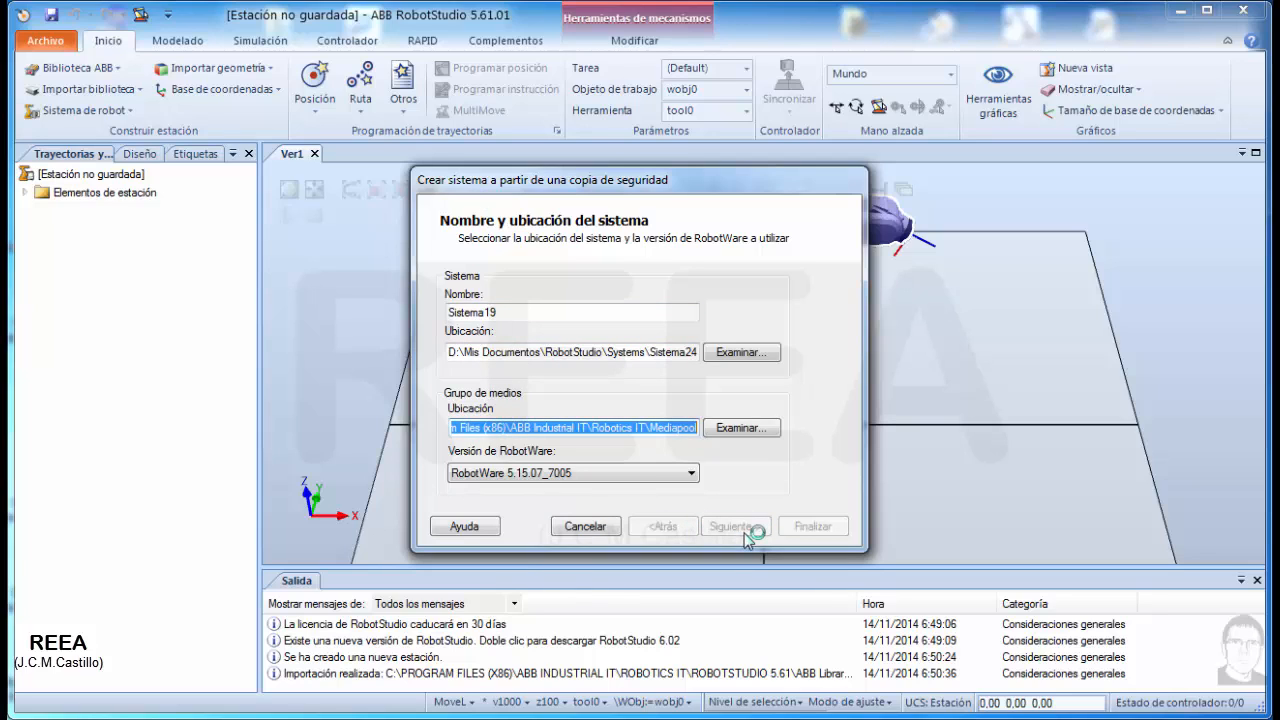
left_click(736, 535)
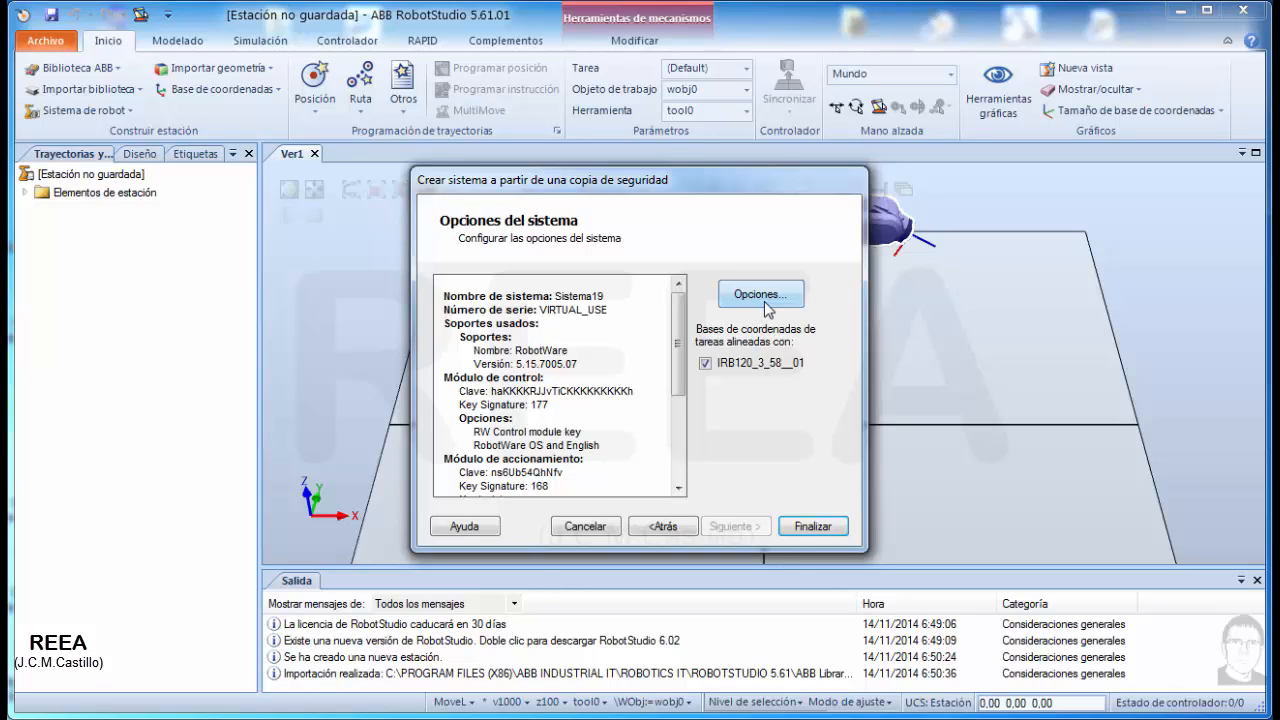
Step: Add the 644-3 Spanish language option to the robot system and finish creating it
left_click(765, 302)
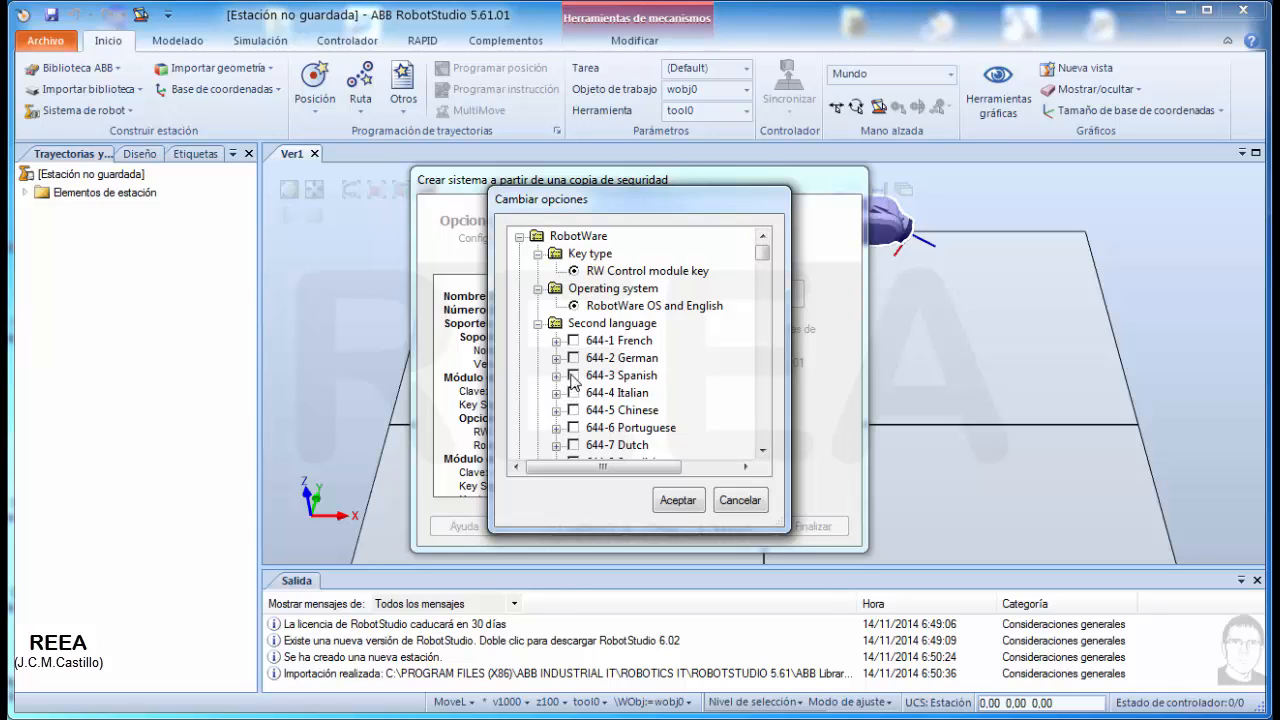
left_click(573, 376)
left_click(678, 500)
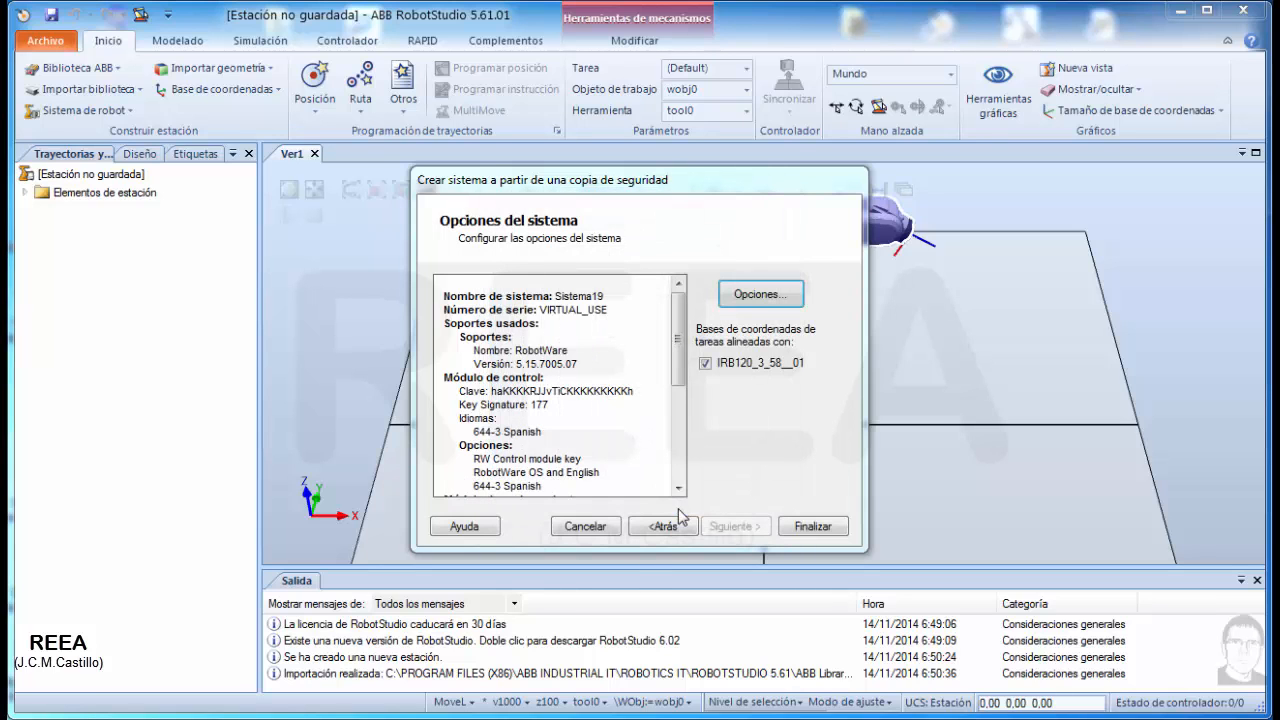
left_click(812, 526)
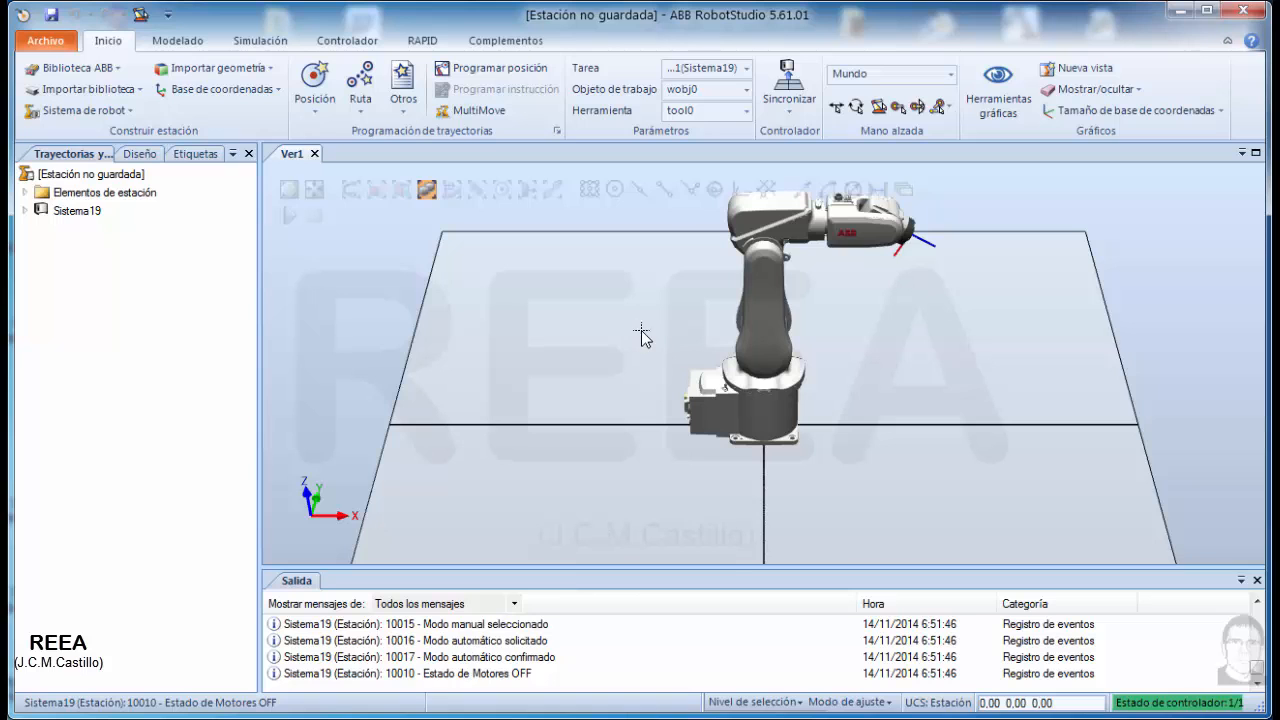
Step: Create a solid cone at the world origin with a 5 mm radius and a 100 mm height
left_click_drag(648, 331, 886, 273, "ctrl+shift")
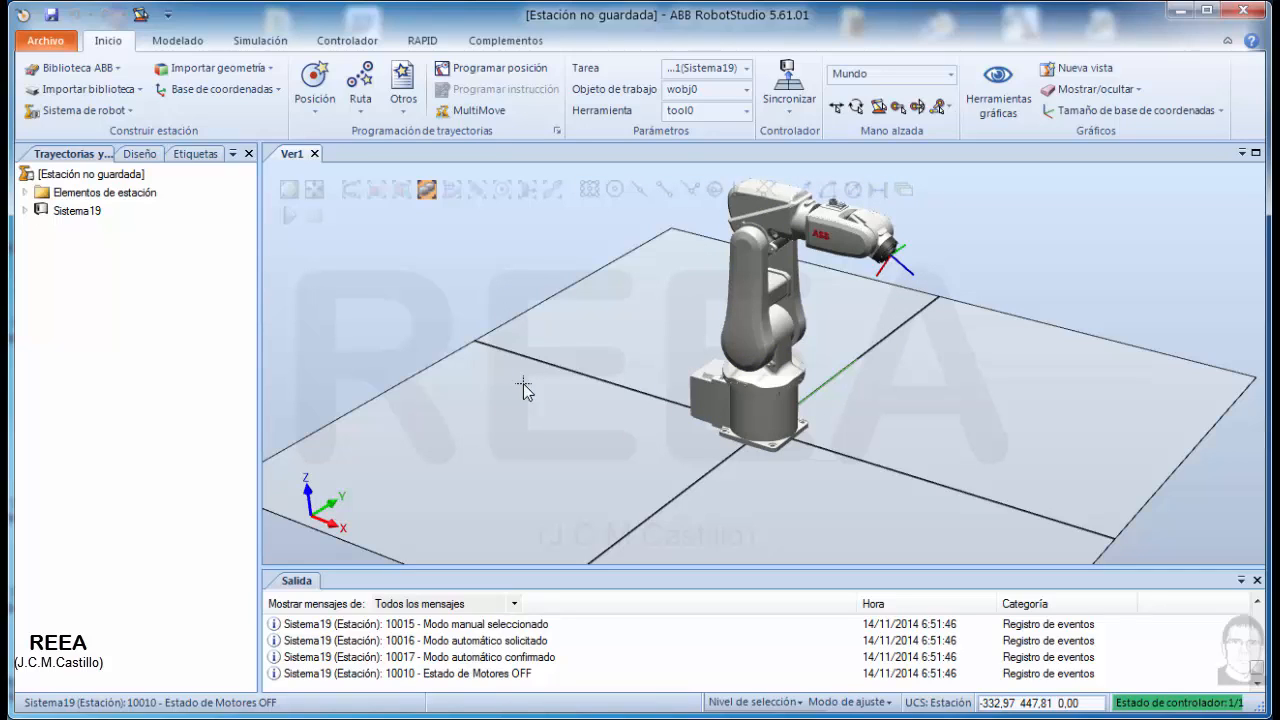
left_click(180, 41)
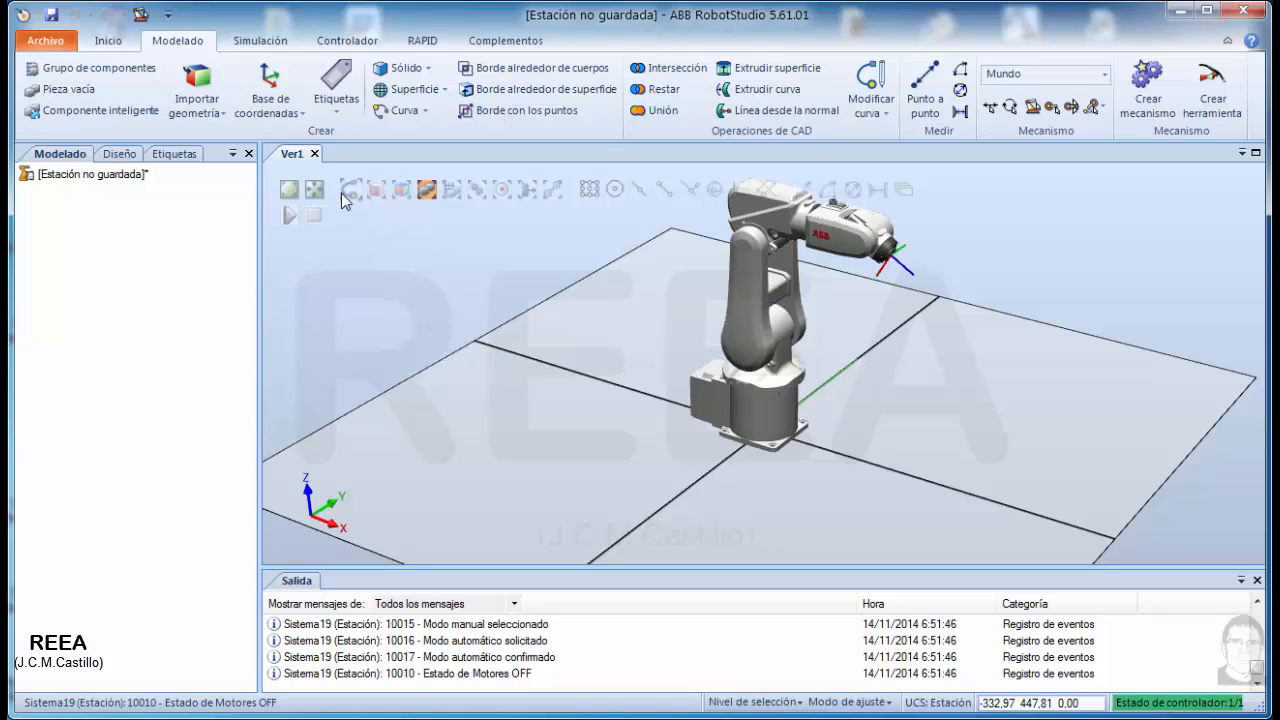
left_click(405, 68)
left_click(453, 207)
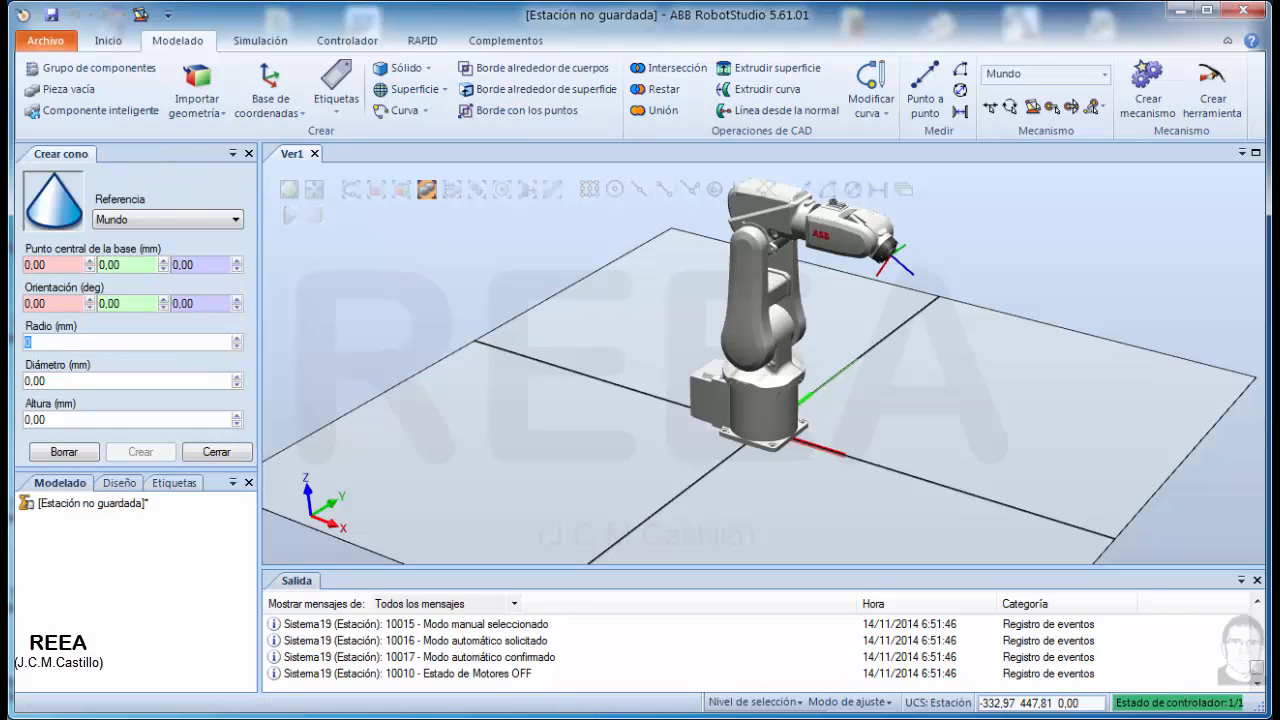
type("5")
left_click(74, 418)
type("100")
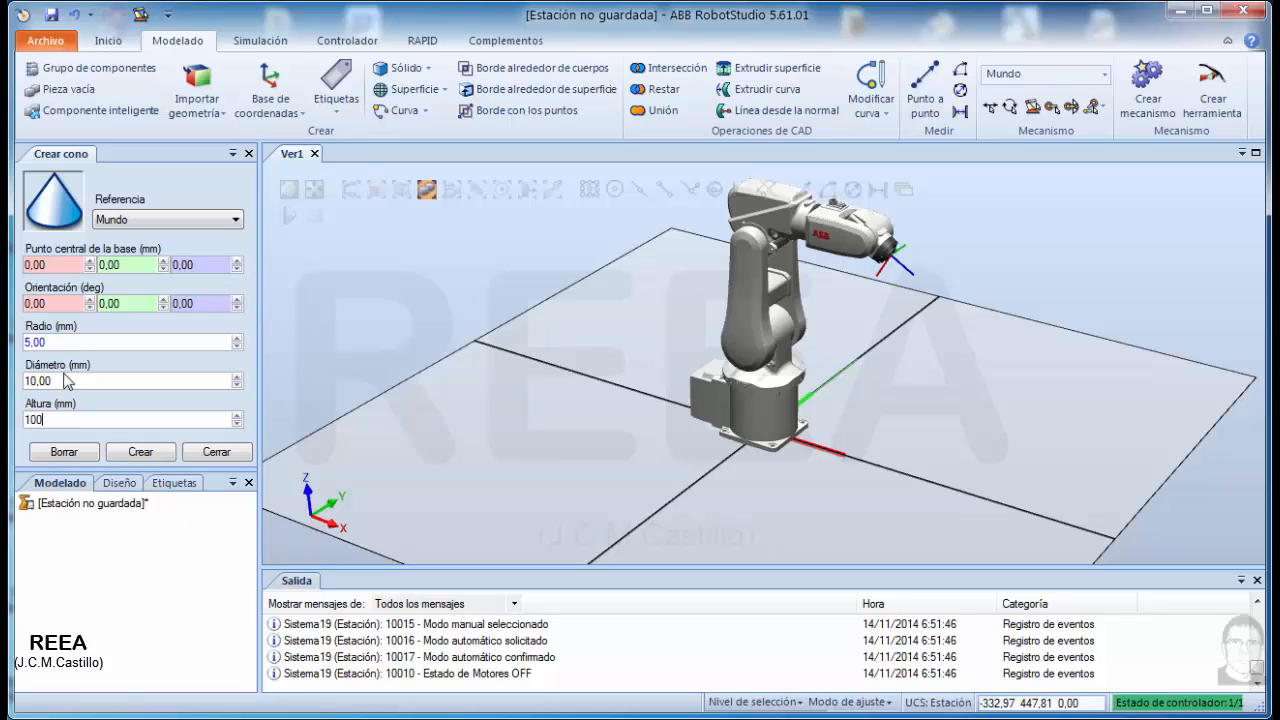
left_click(143, 455)
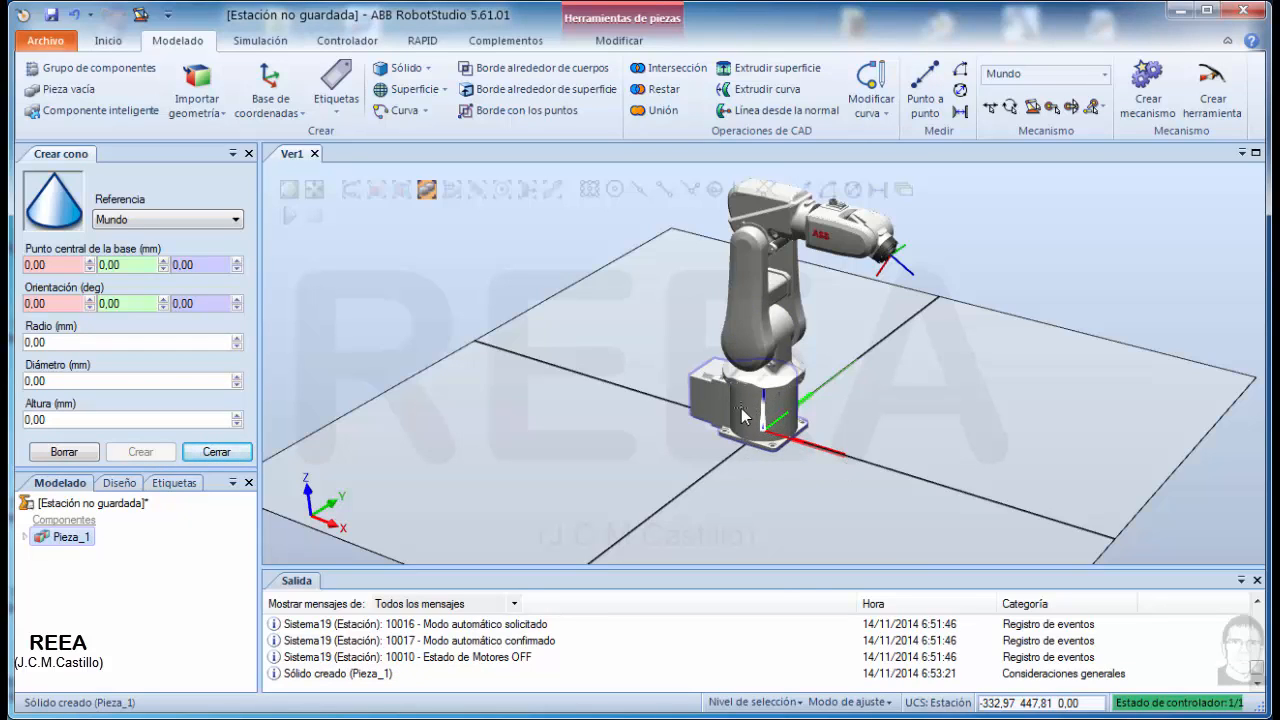
left_click(228, 453)
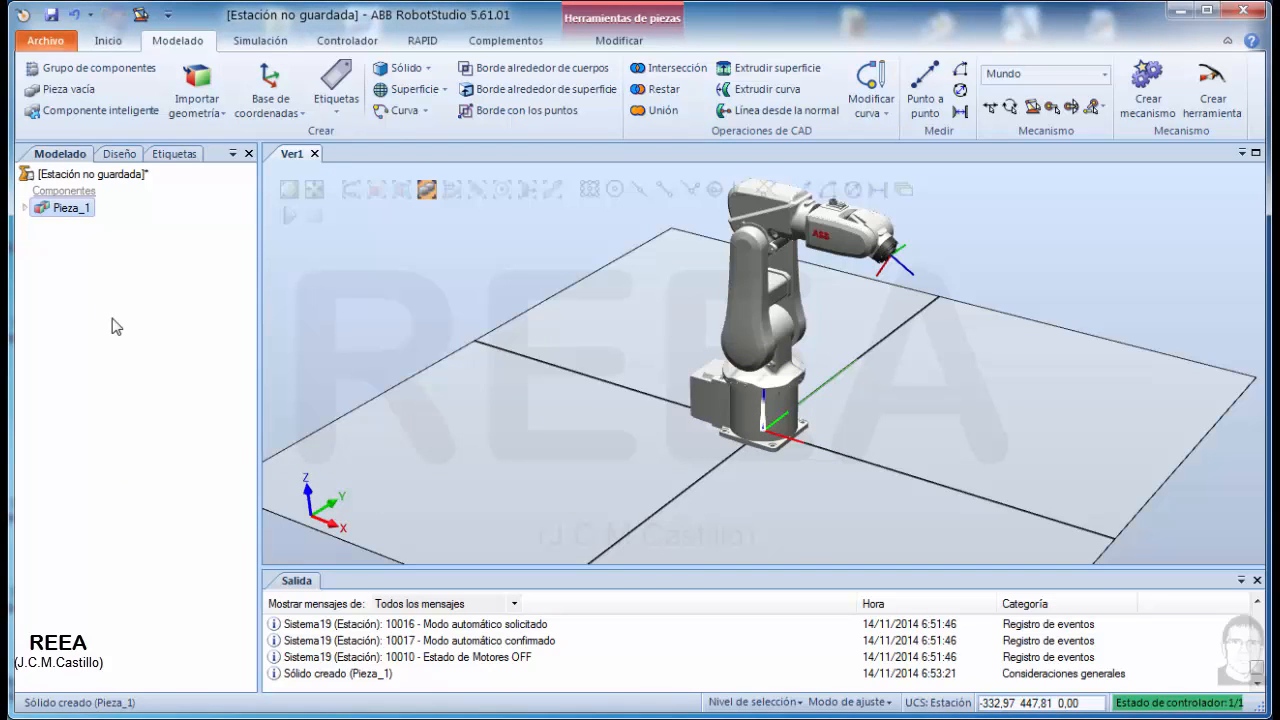
Step: Rename the new cone part as Varilla
right_click(78, 218)
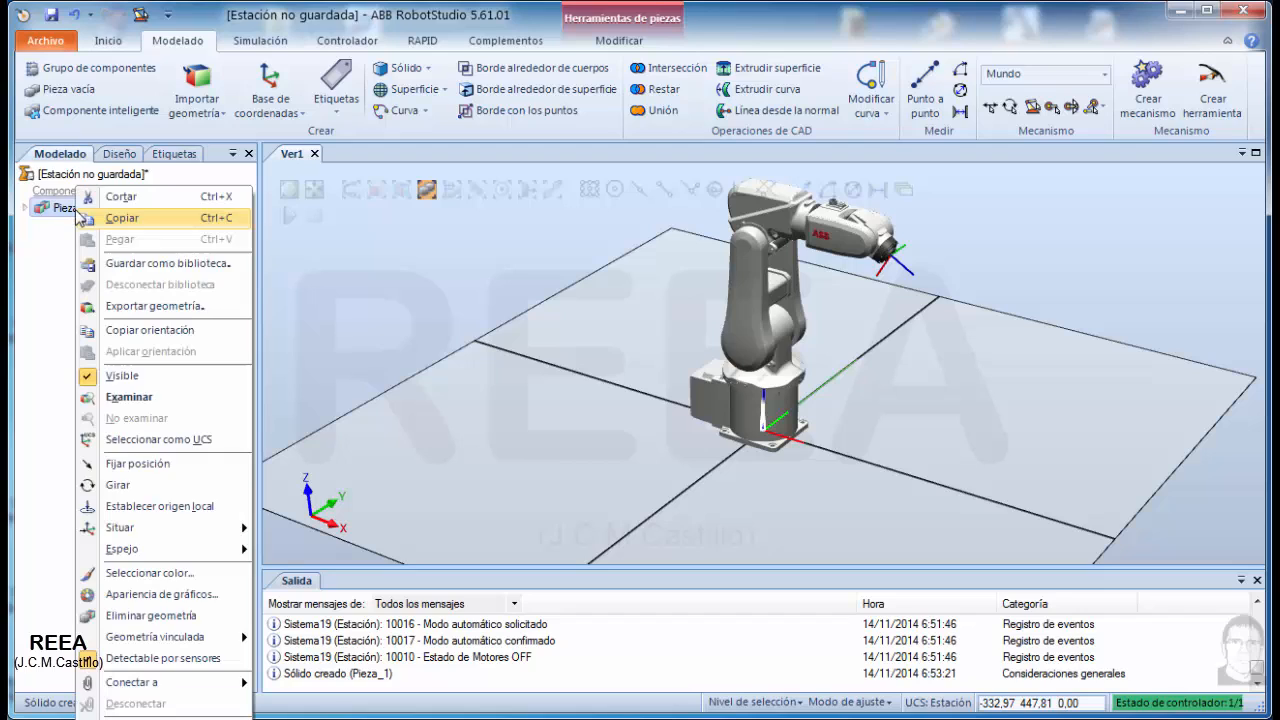
key("Escape")
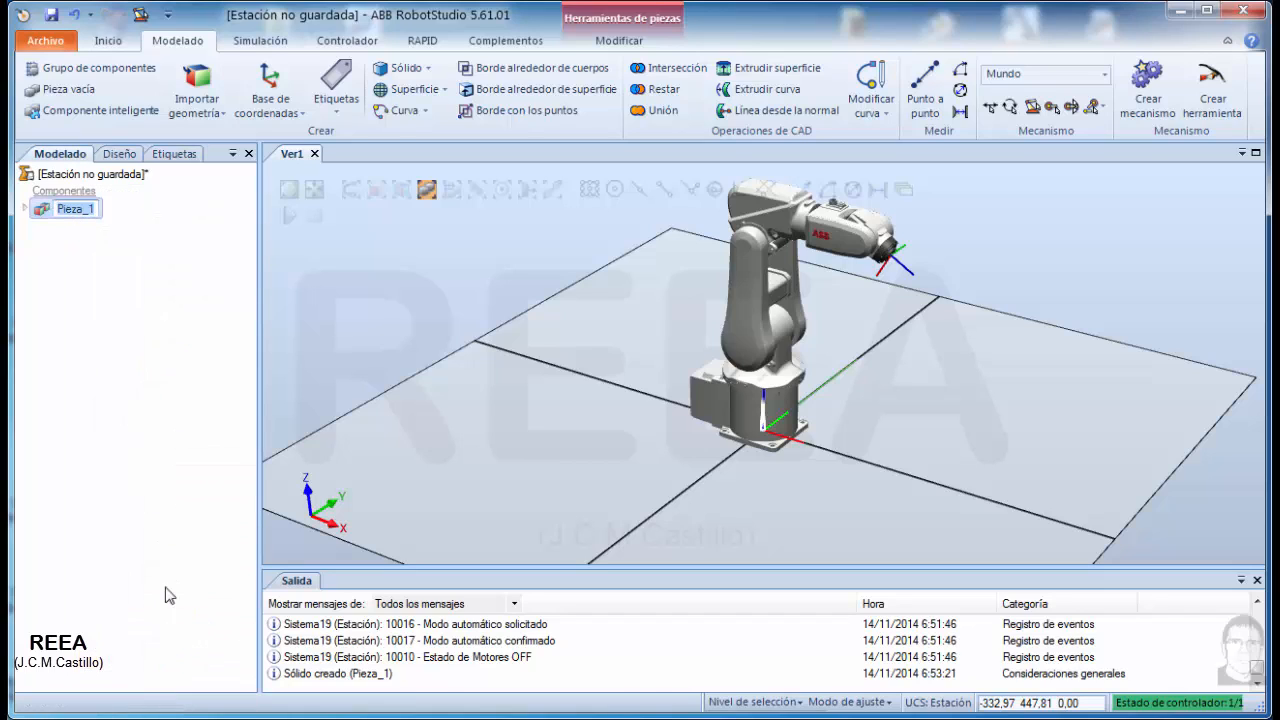
type("Varilla")
left_click(104, 284)
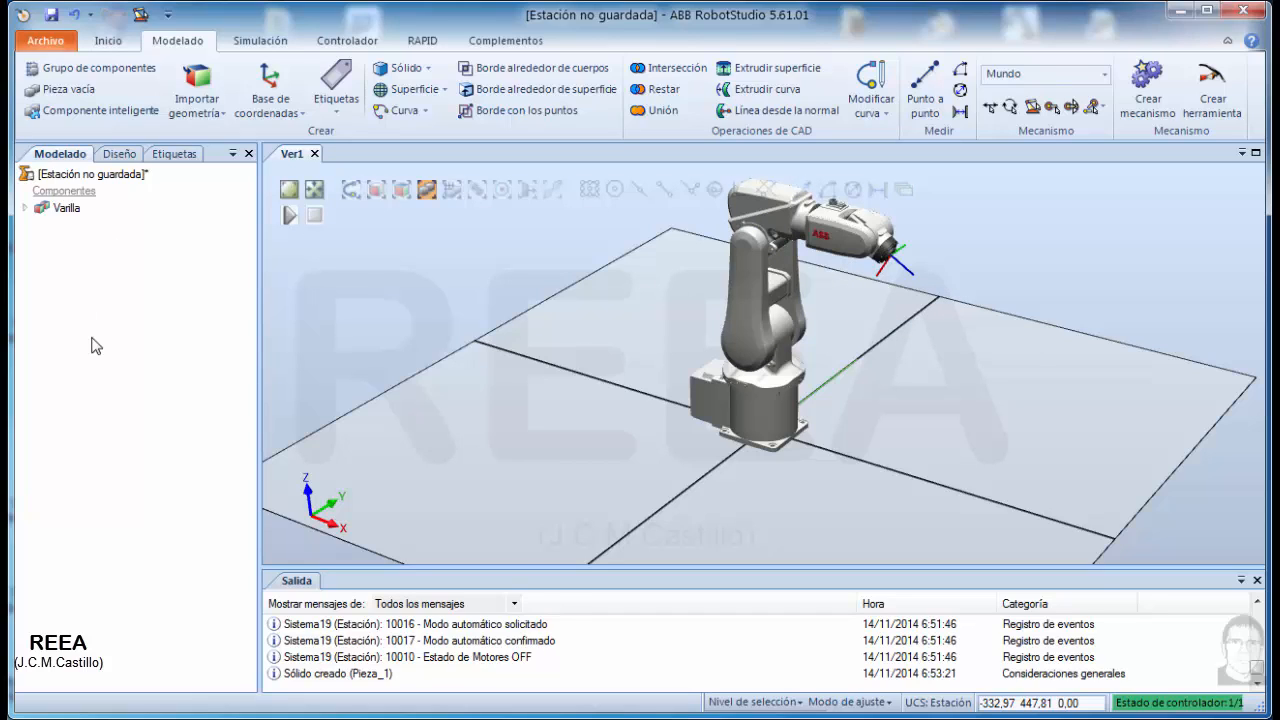
Step: Attach Varilla to the IRB120 robot mechanism and update its position to the robot's flange
left_click(116, 155)
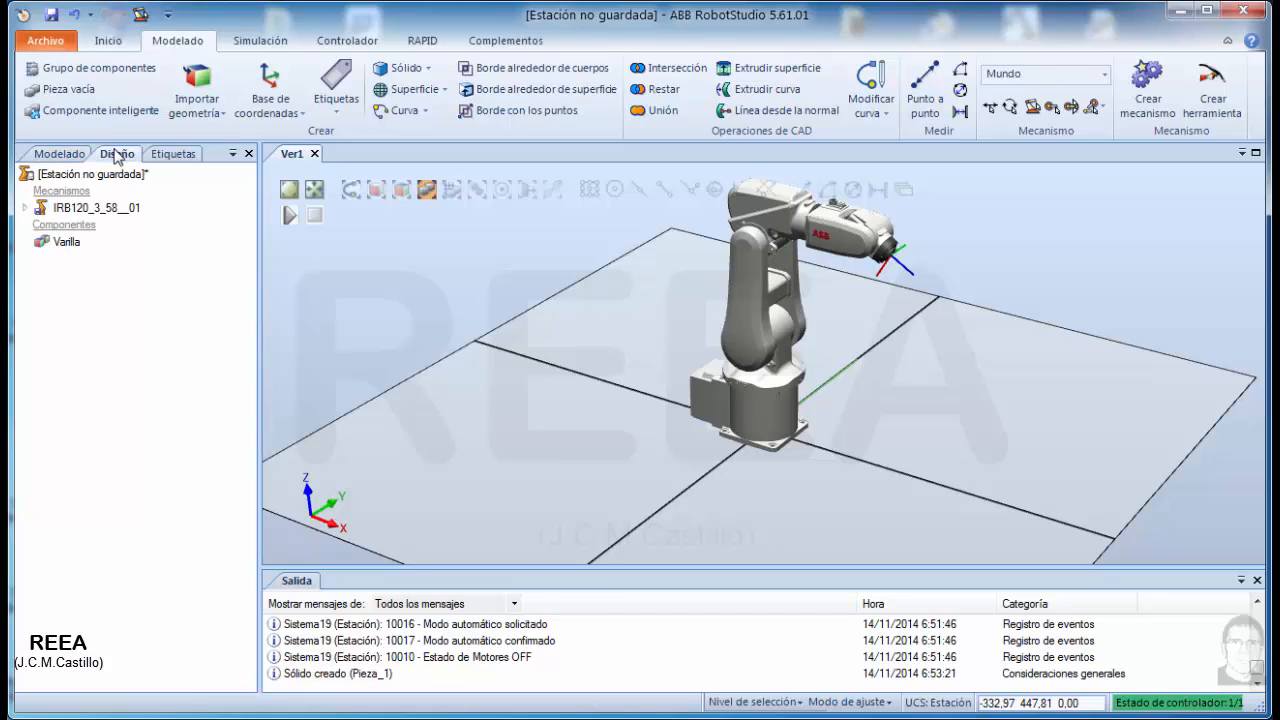
left_click(63, 243)
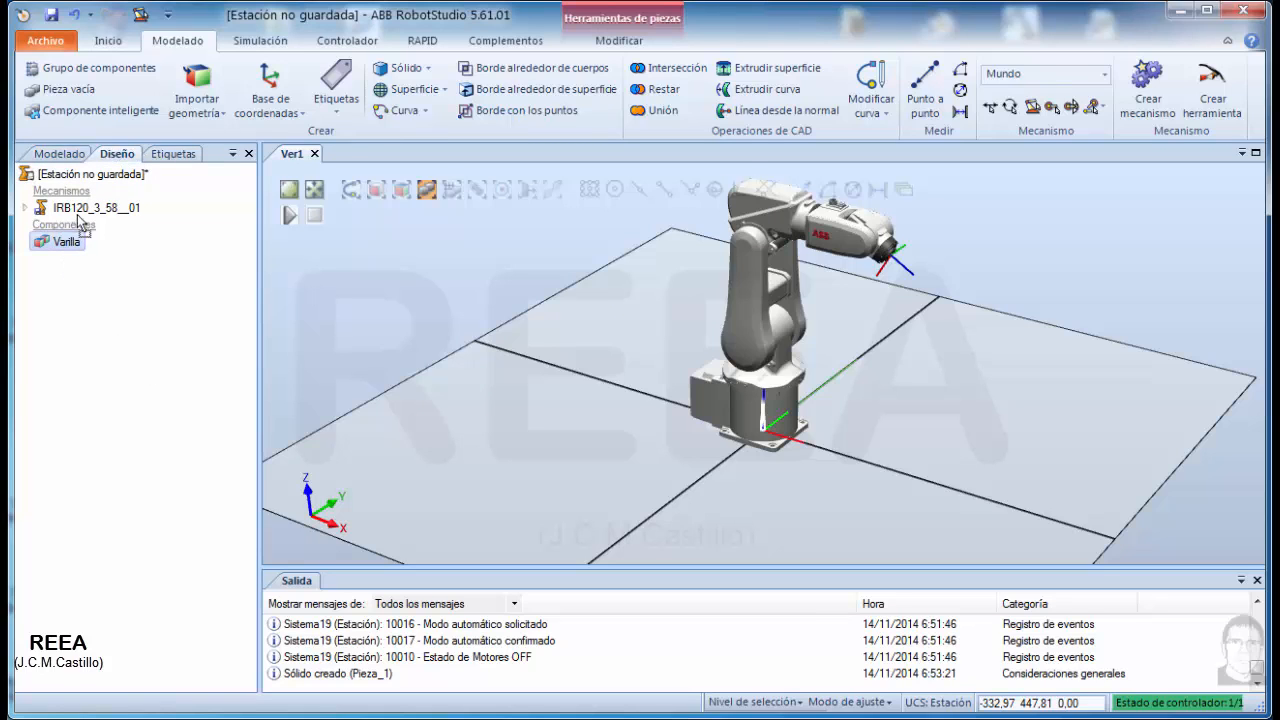
left_click_drag(82, 222, 88, 212)
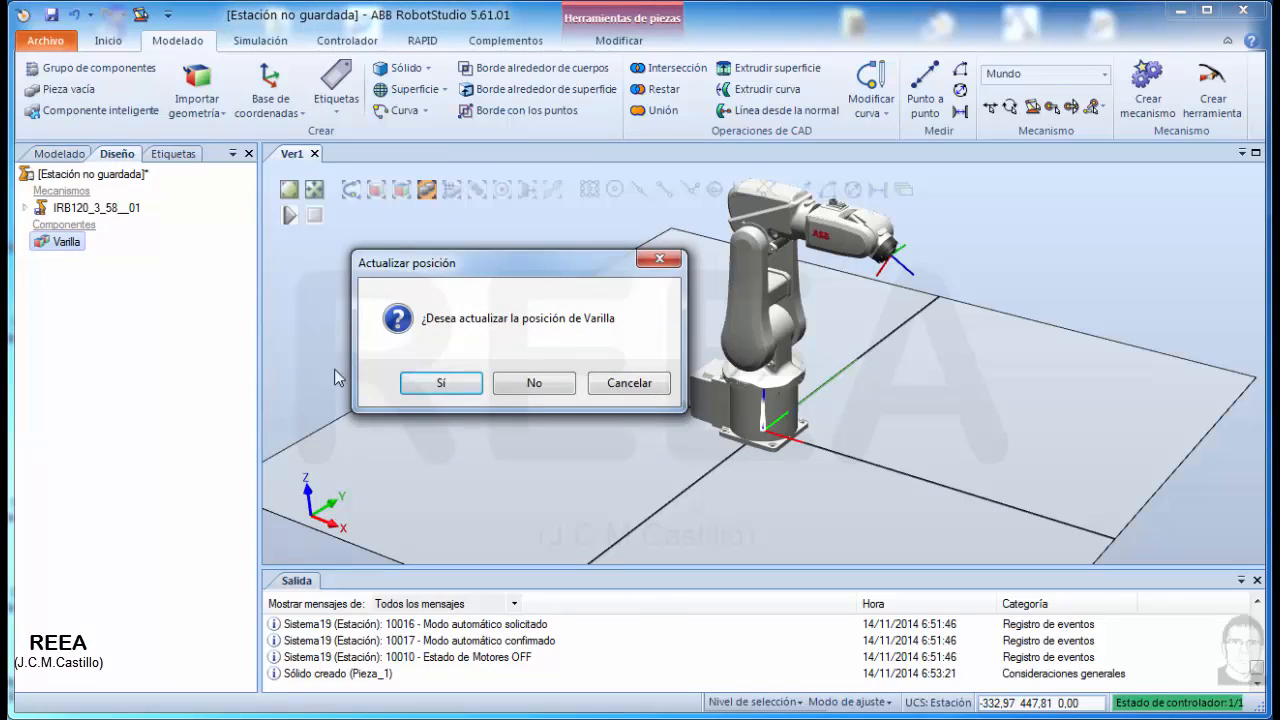
left_click(443, 384)
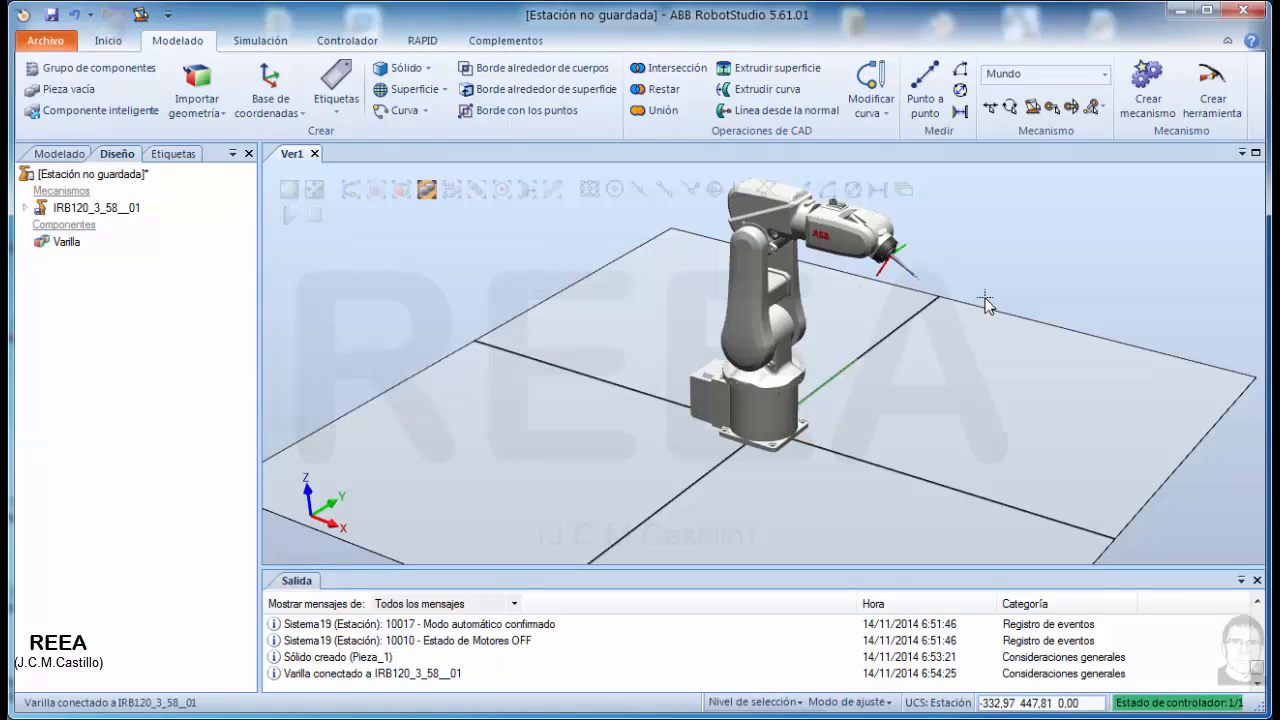
Step: Examine how Varilla sits on the robot's flange, both close up and with the whole robot in view
scroll(926, 278, "up", 4)
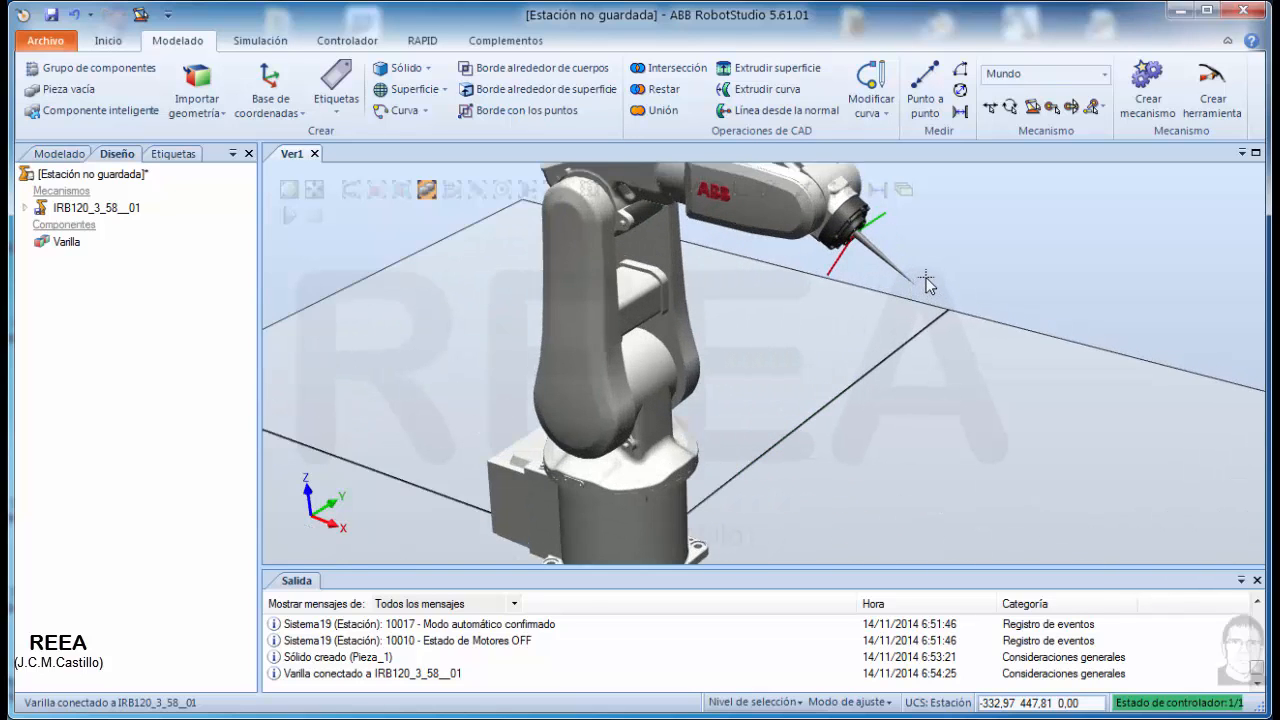
scroll(918, 278, "up", 3)
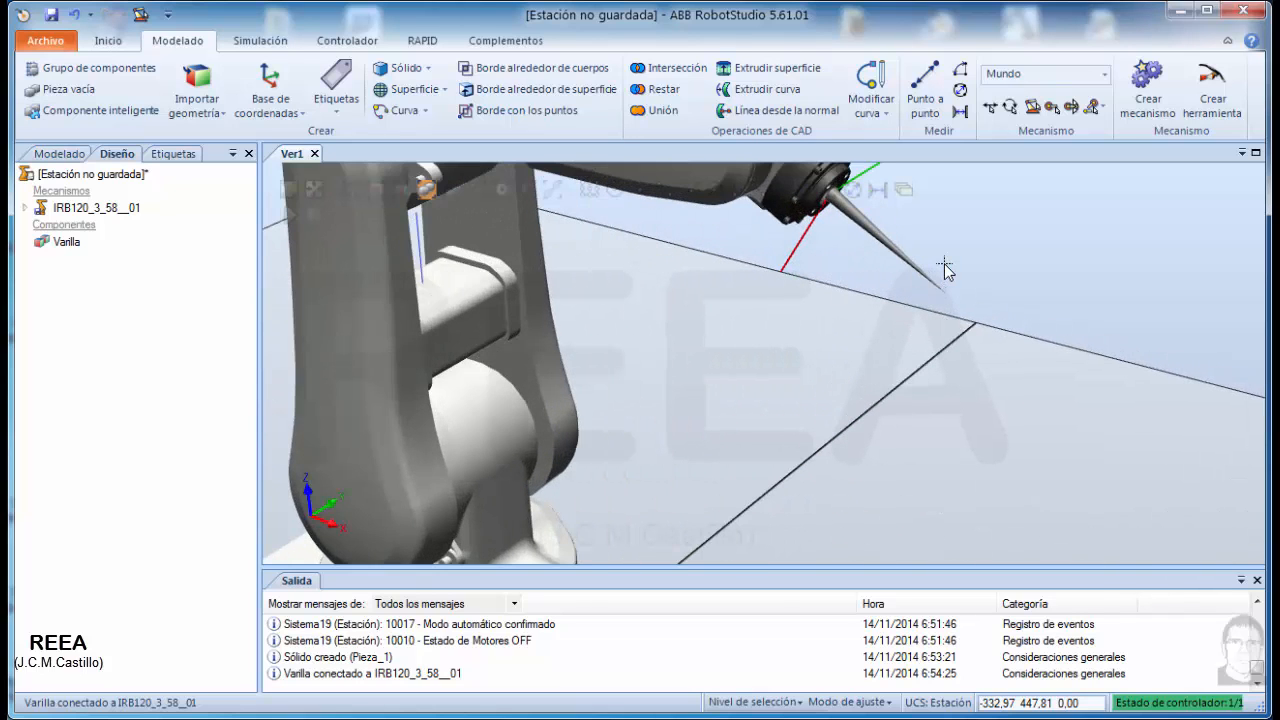
scroll(942, 310, "down", 3)
scroll(925, 348, "up", 1)
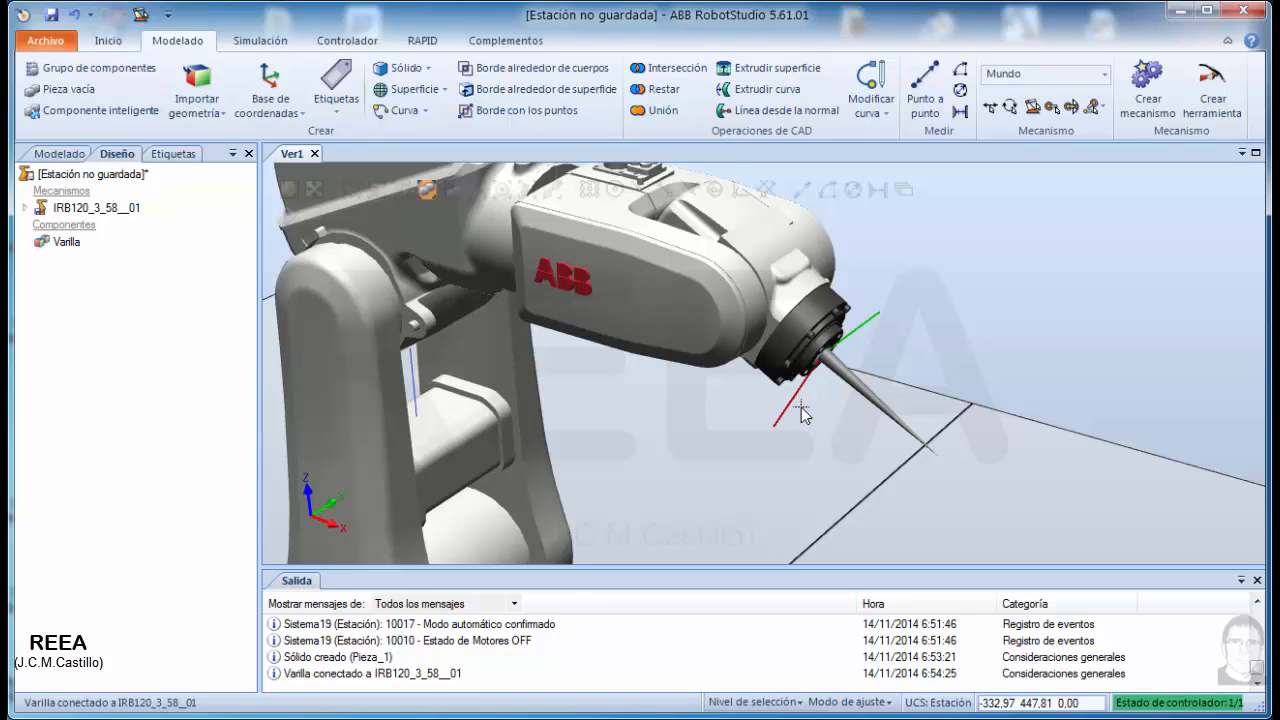
scroll(920, 397, "down", 3)
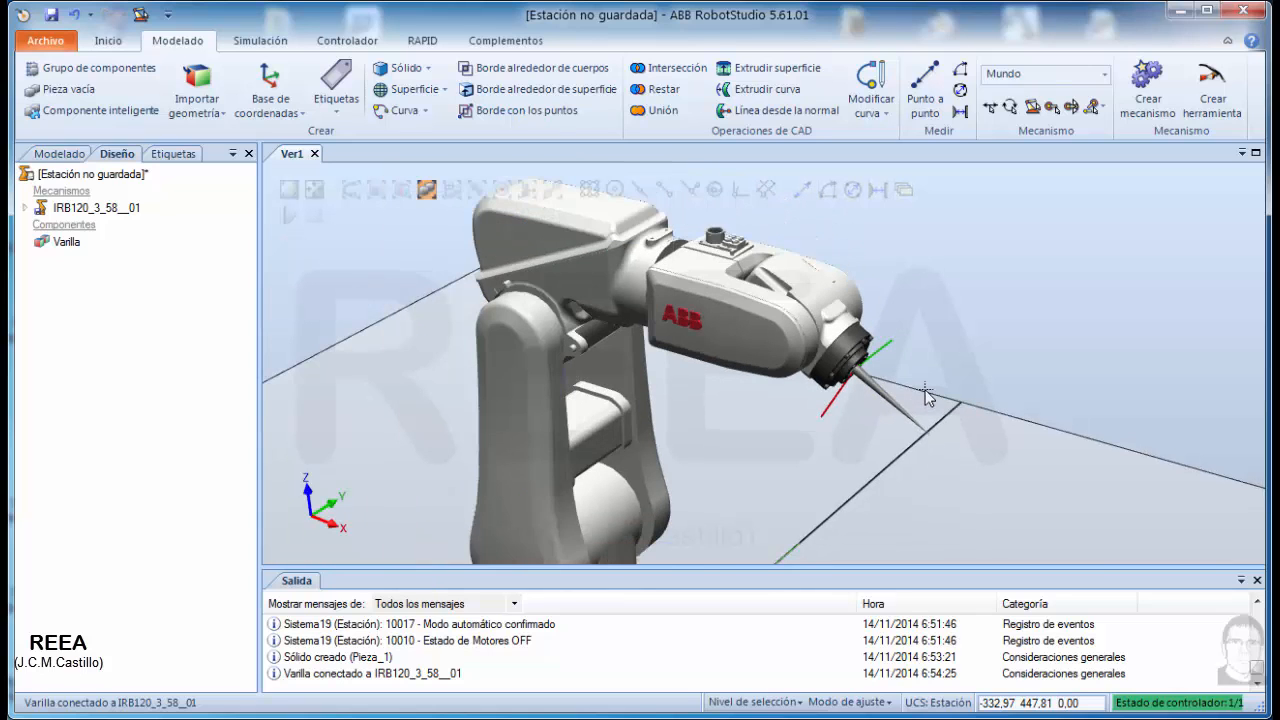
scroll(923, 393, "down", 4)
left_click_drag(958, 462, 1098, 410, "ctrl")
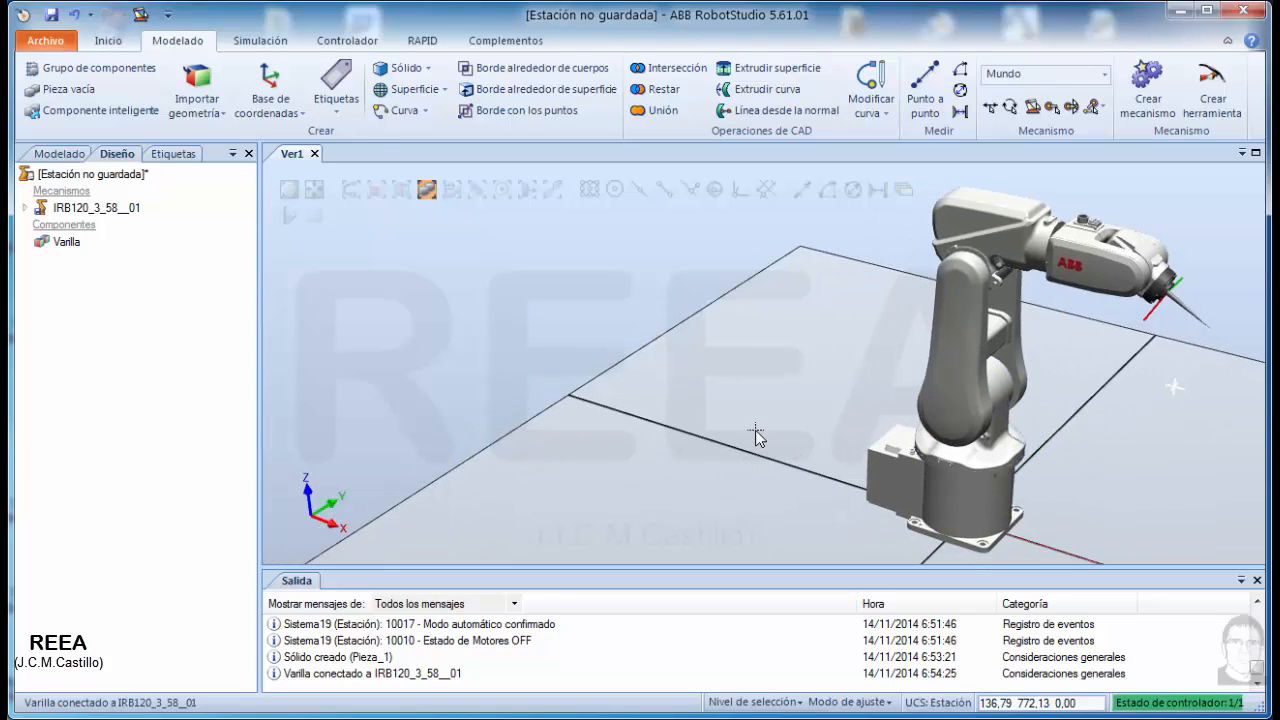
Step: Launch the Virtual FlexPendant for the controller and place its window fully in view beside the robot
left_click(283, 40)
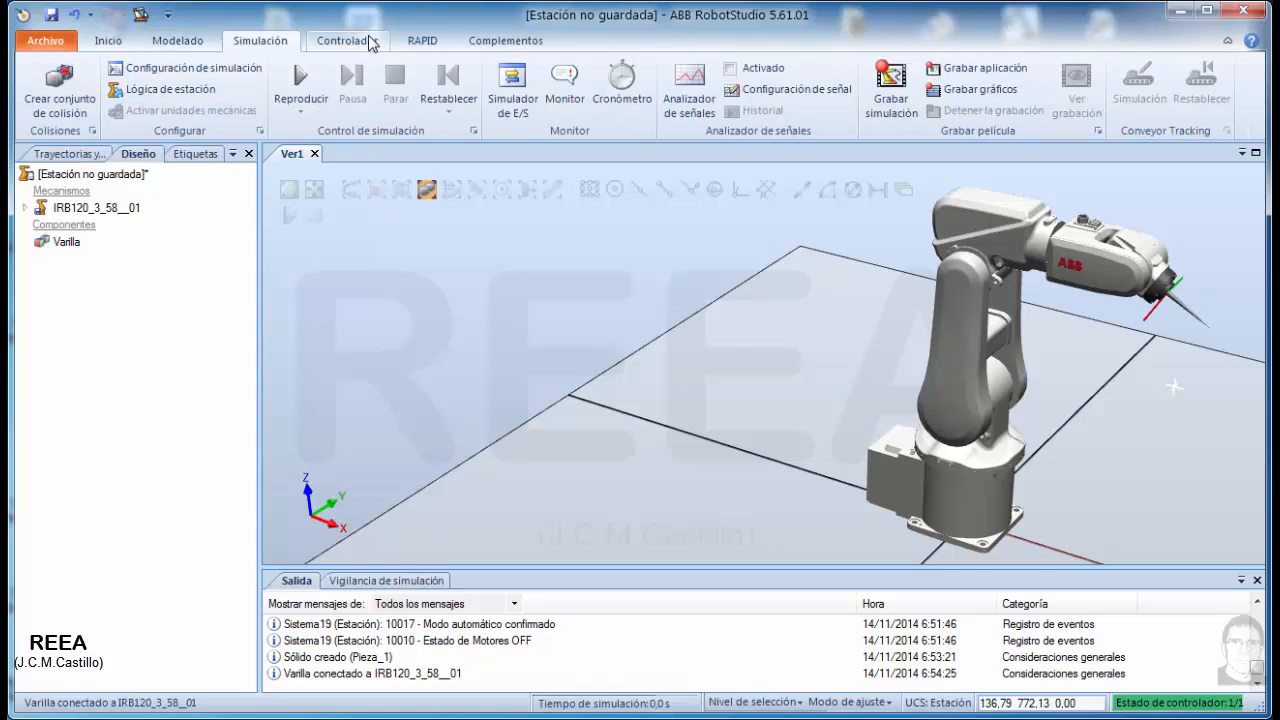
left_click(370, 41)
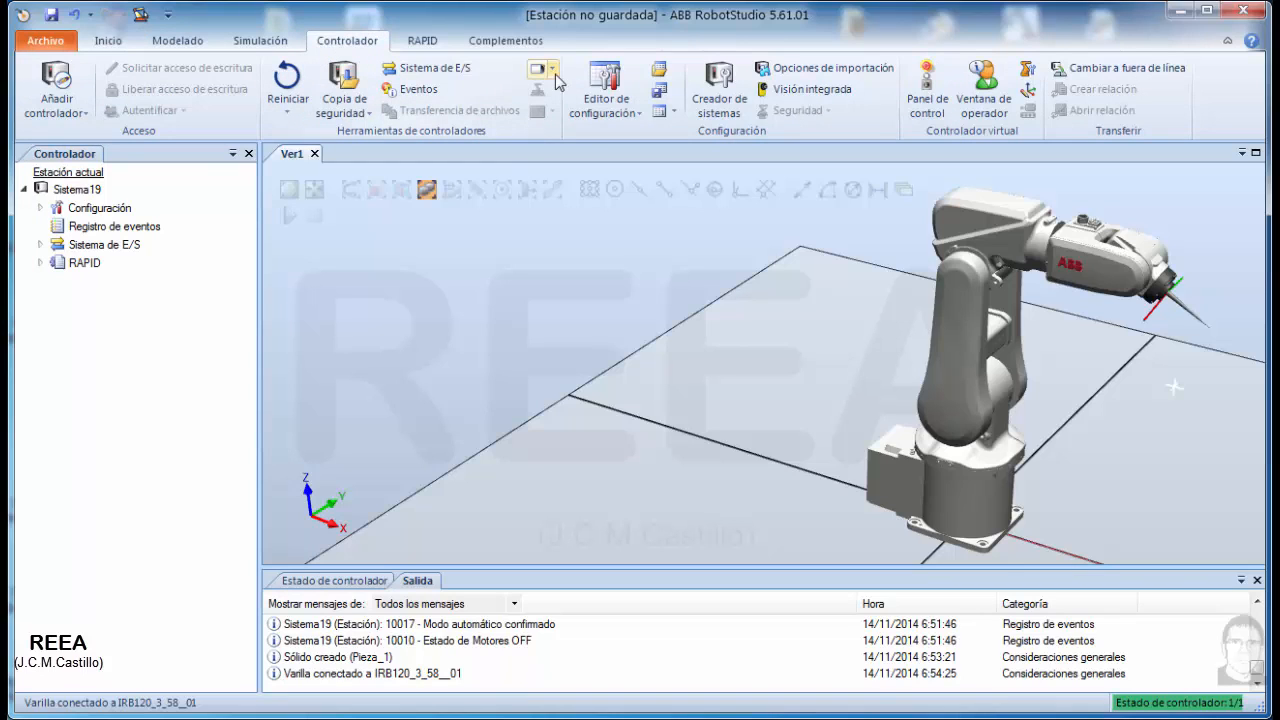
left_click(552, 69)
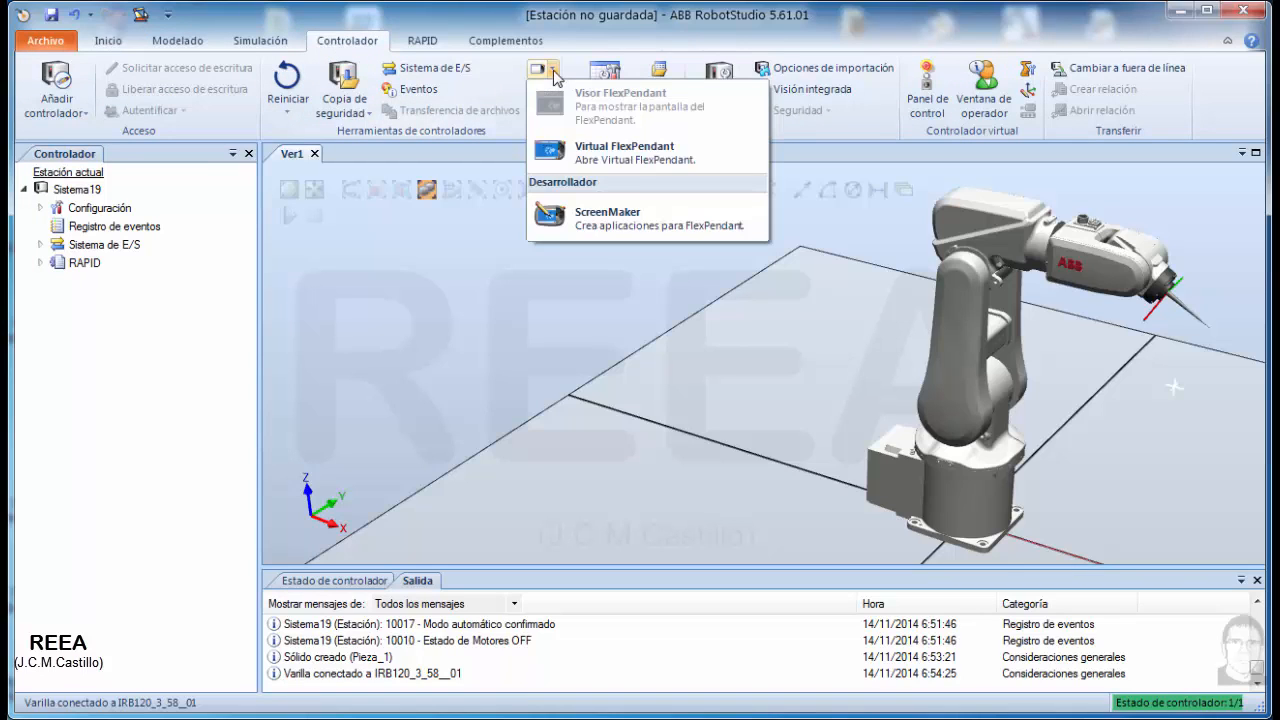
left_click(678, 150)
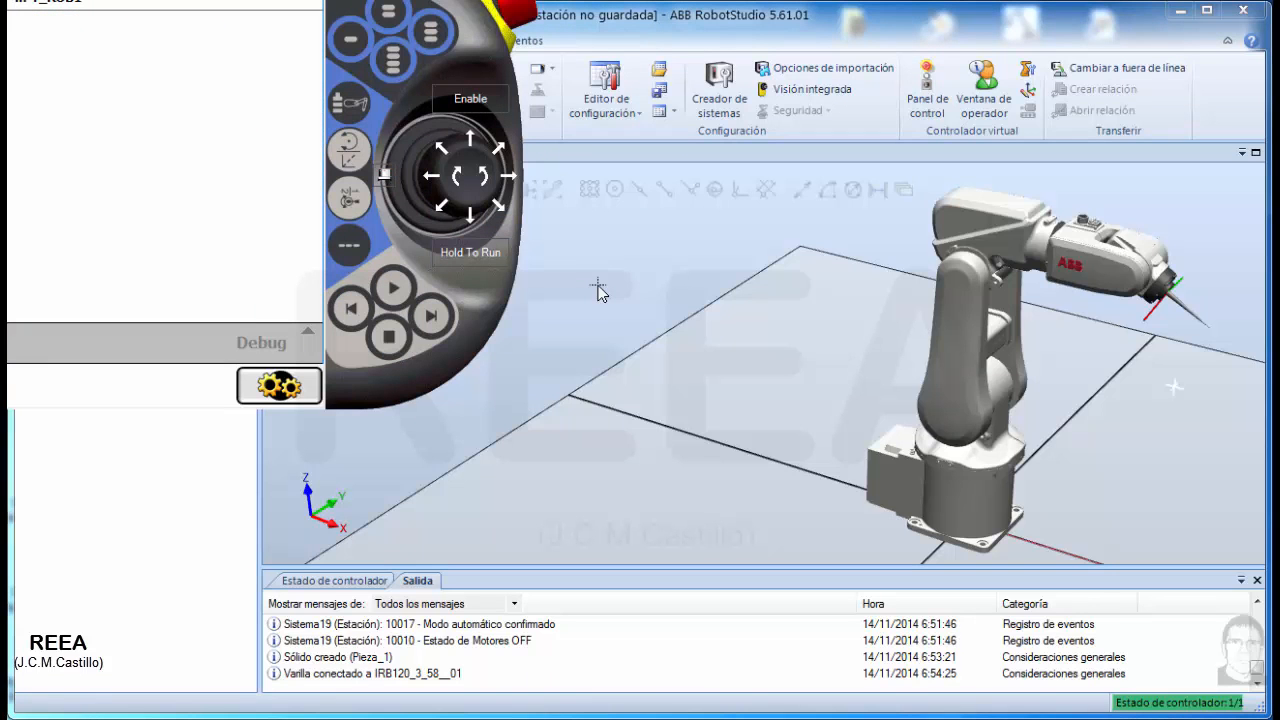
left_click_drag(442, 3, 786, 184)
left_click(703, 347)
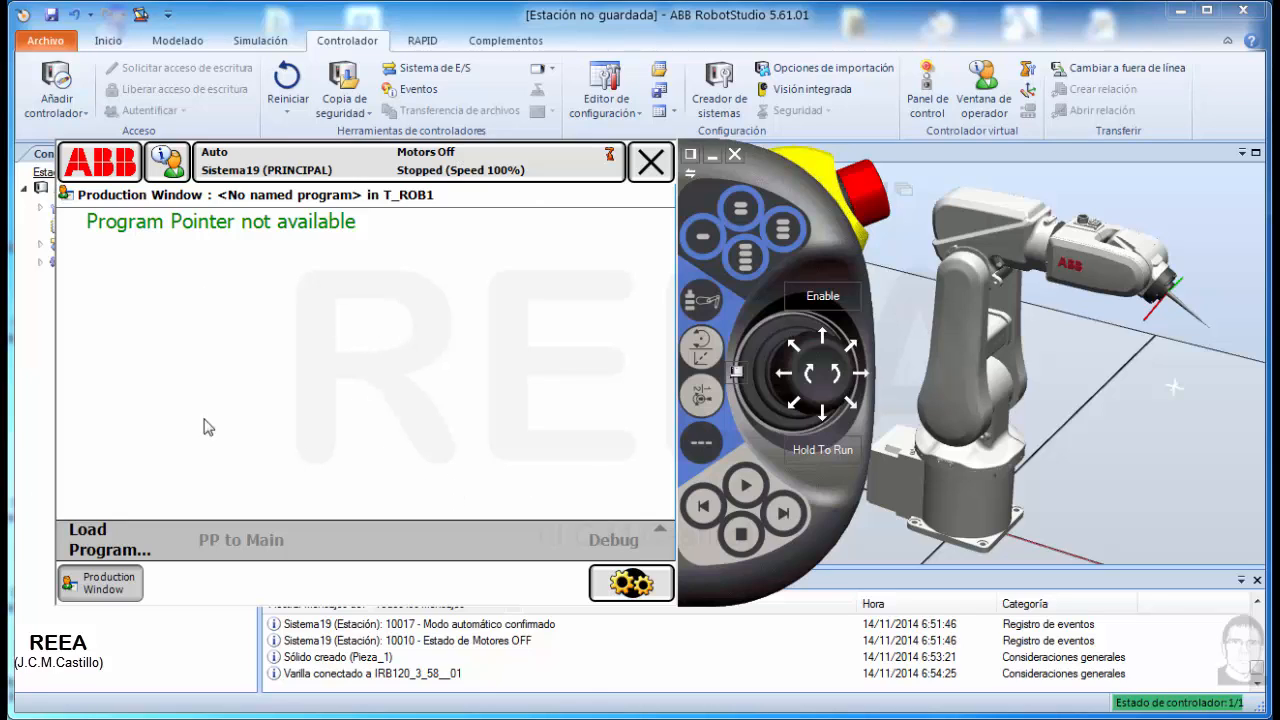
Step: Open the FlexPendant's Control Panel, try to access the language settings and dismiss the notice
left_click(95, 170)
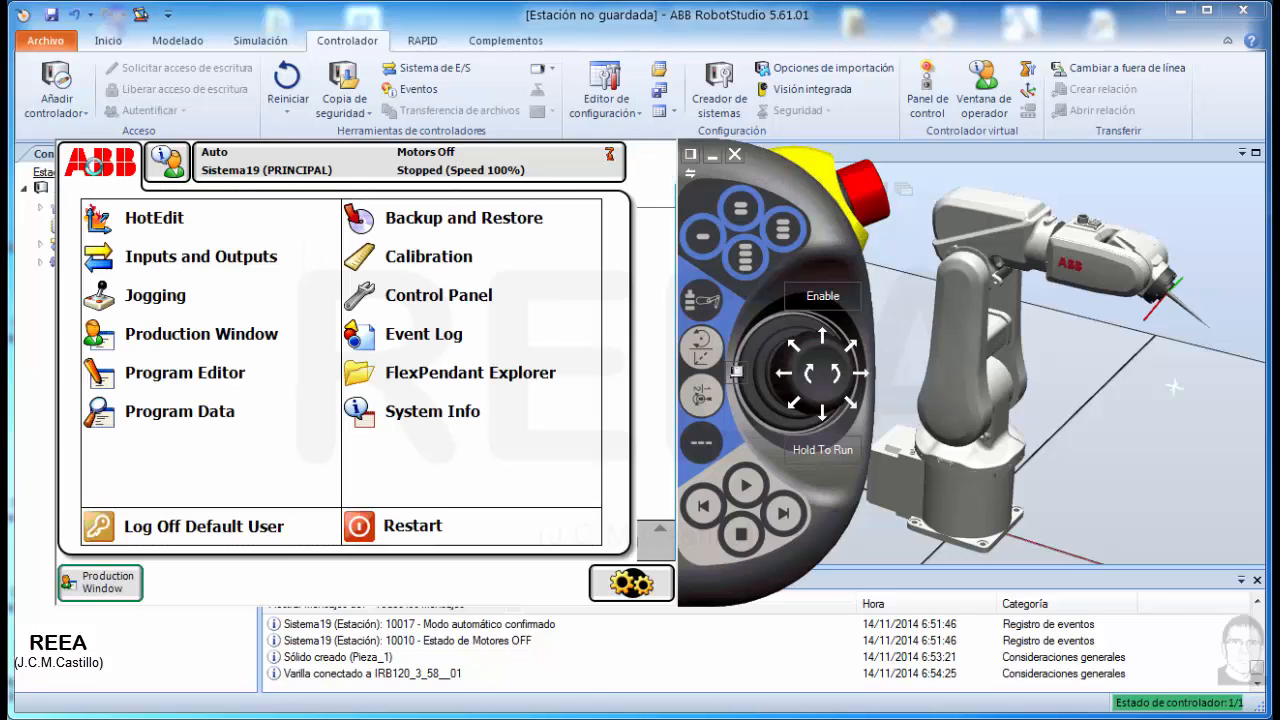
left_click(412, 300)
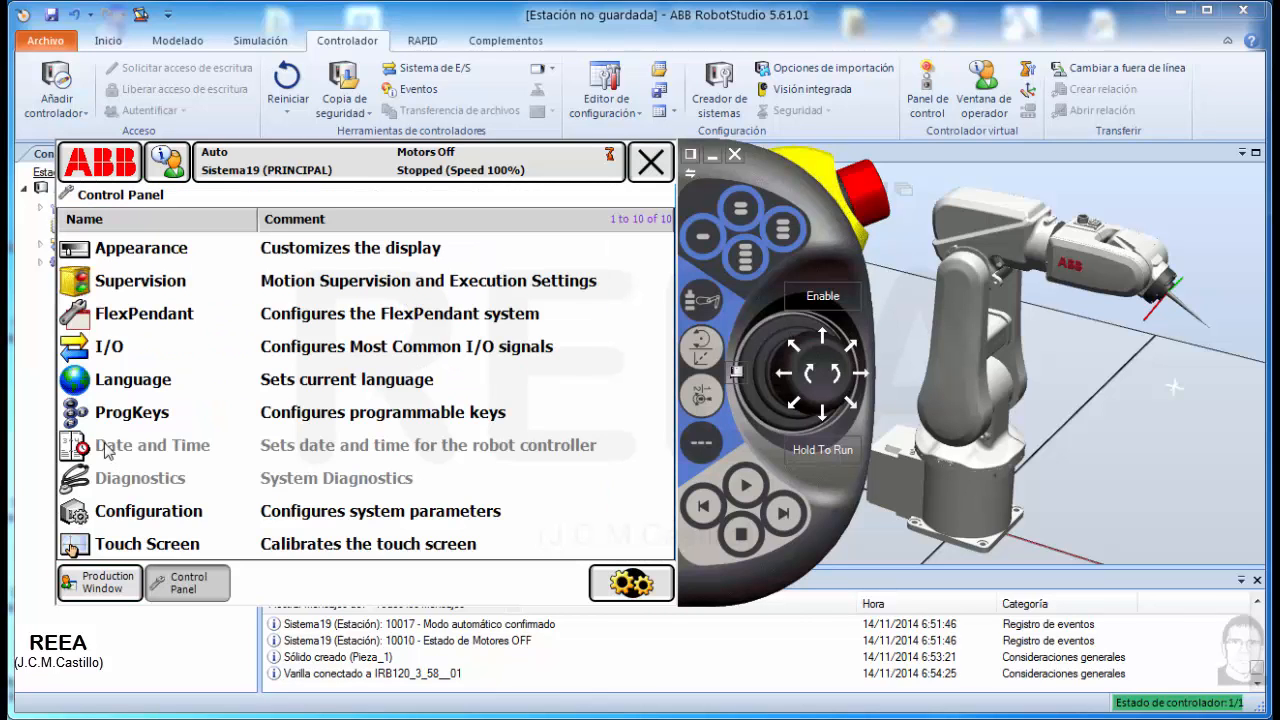
left_click(157, 391)
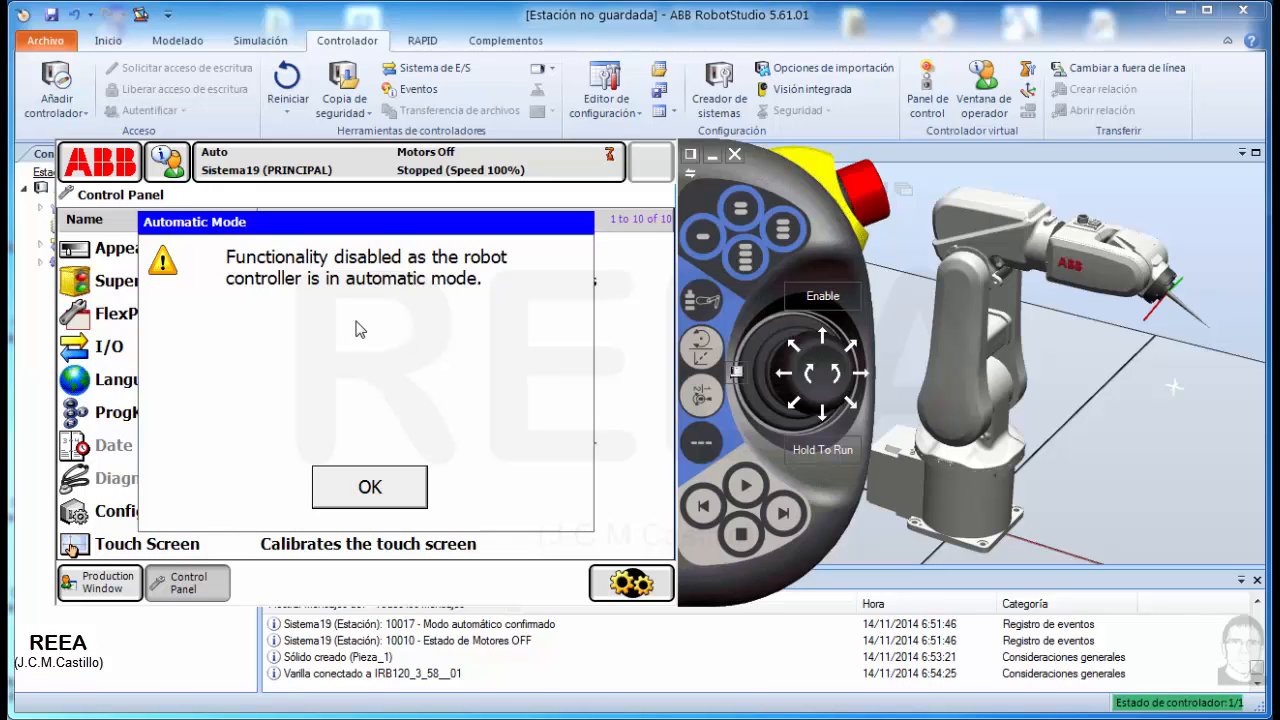
left_click(370, 487)
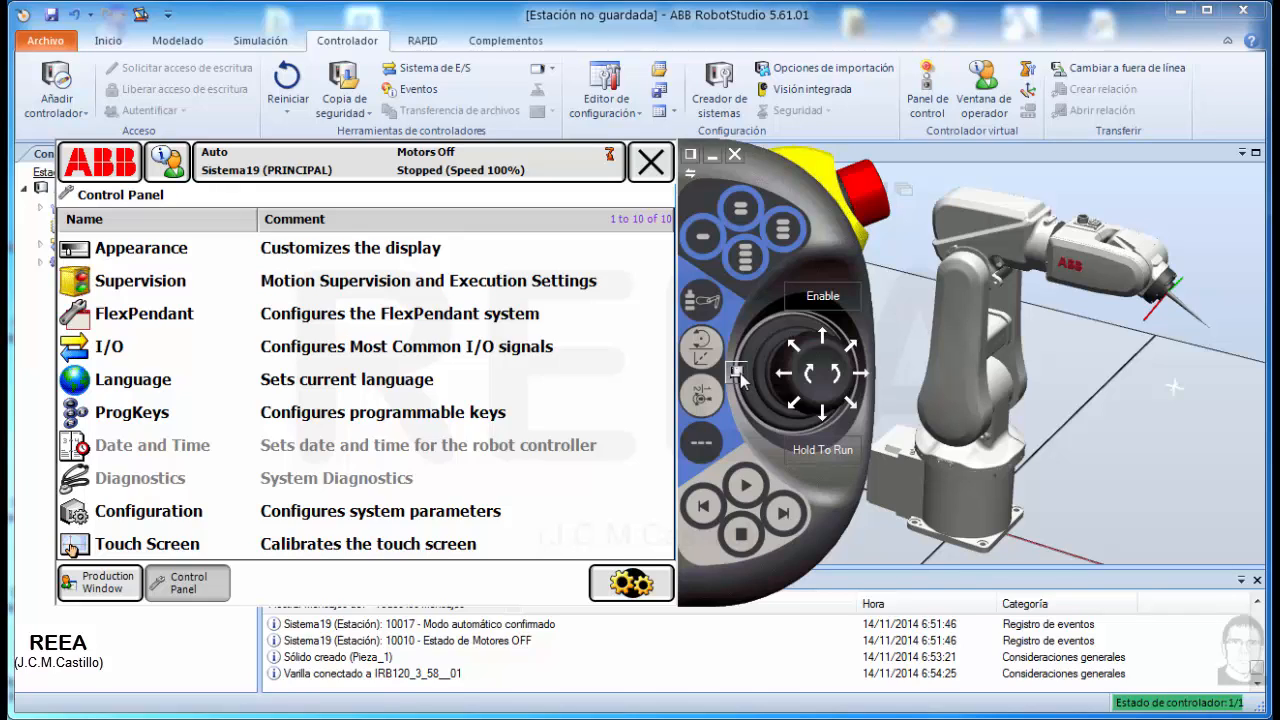
Step: Switch the controller to manual mode and set the FlexPendant language to Spanish, agreeing to close the pendant for the restart
left_click(736, 372)
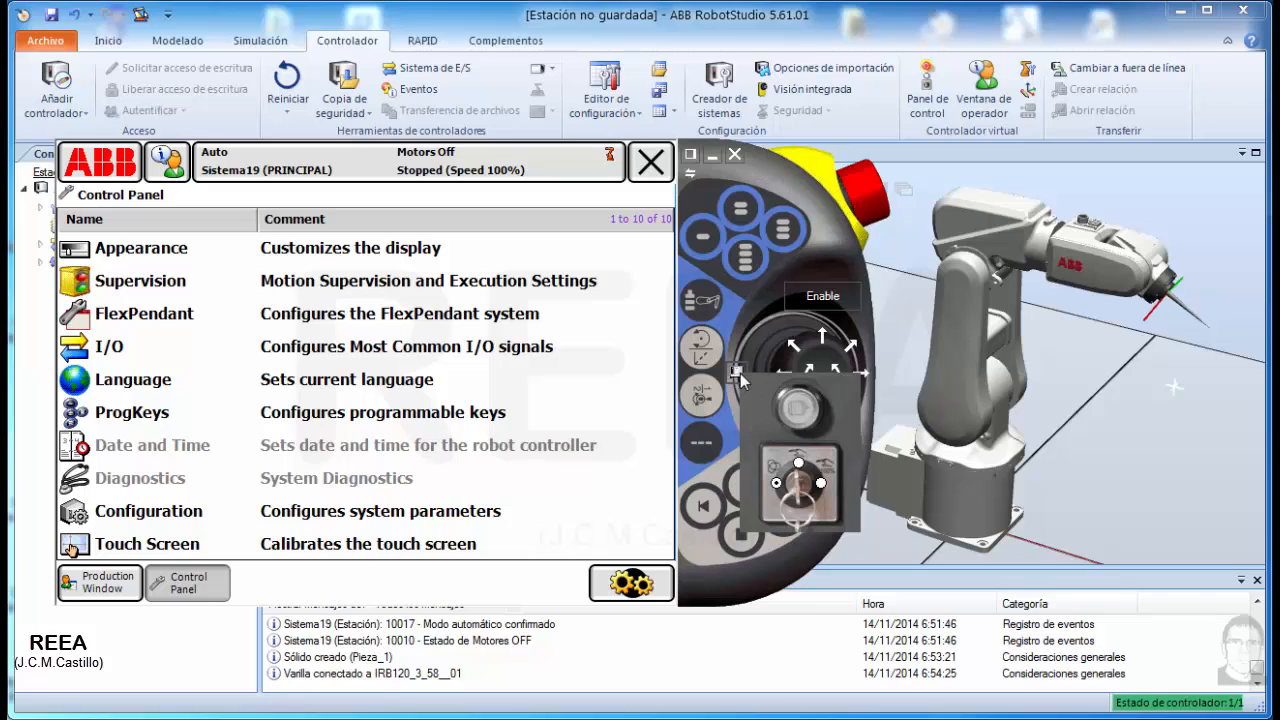
left_click(779, 495)
left_click(145, 385)
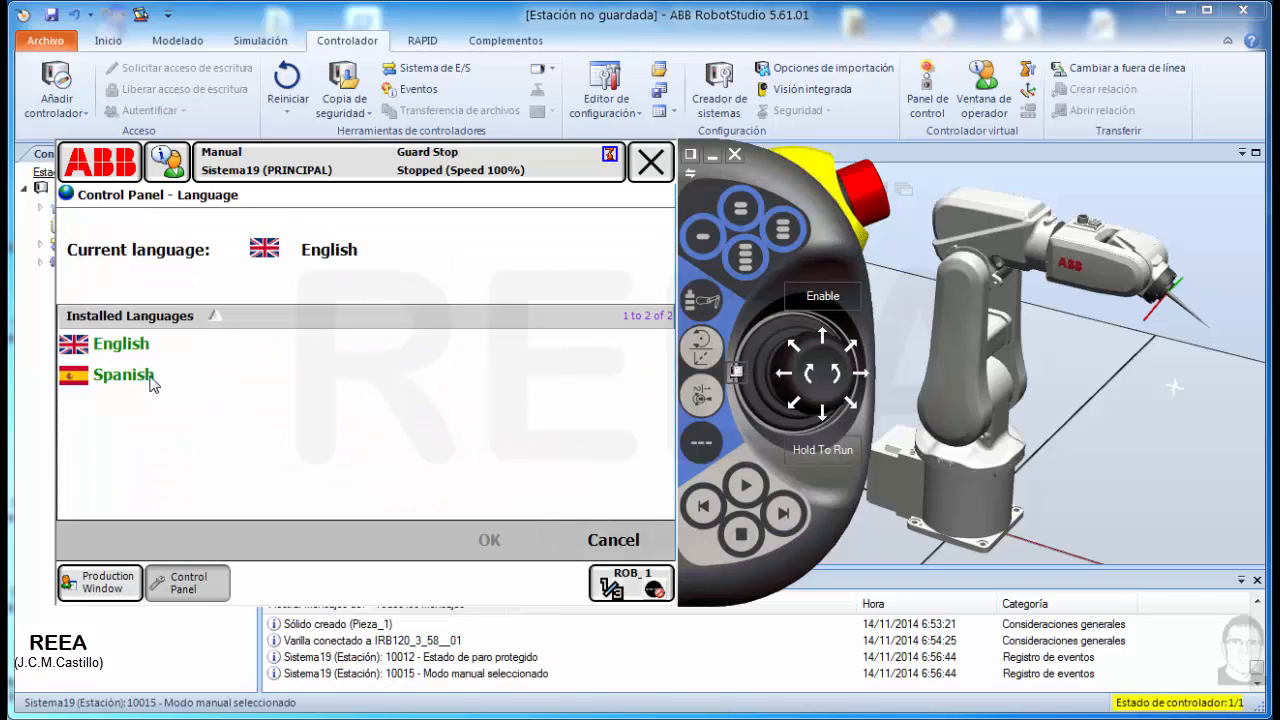
left_click(143, 377)
left_click(494, 545)
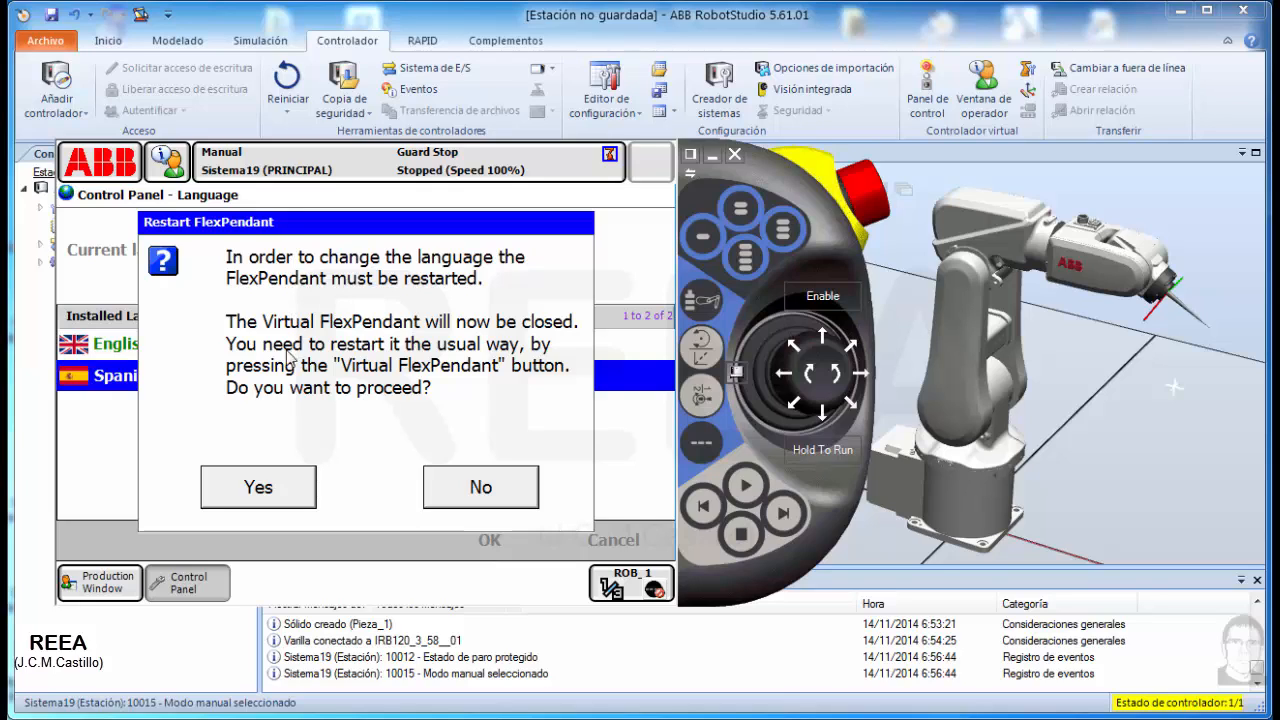
left_click(300, 490)
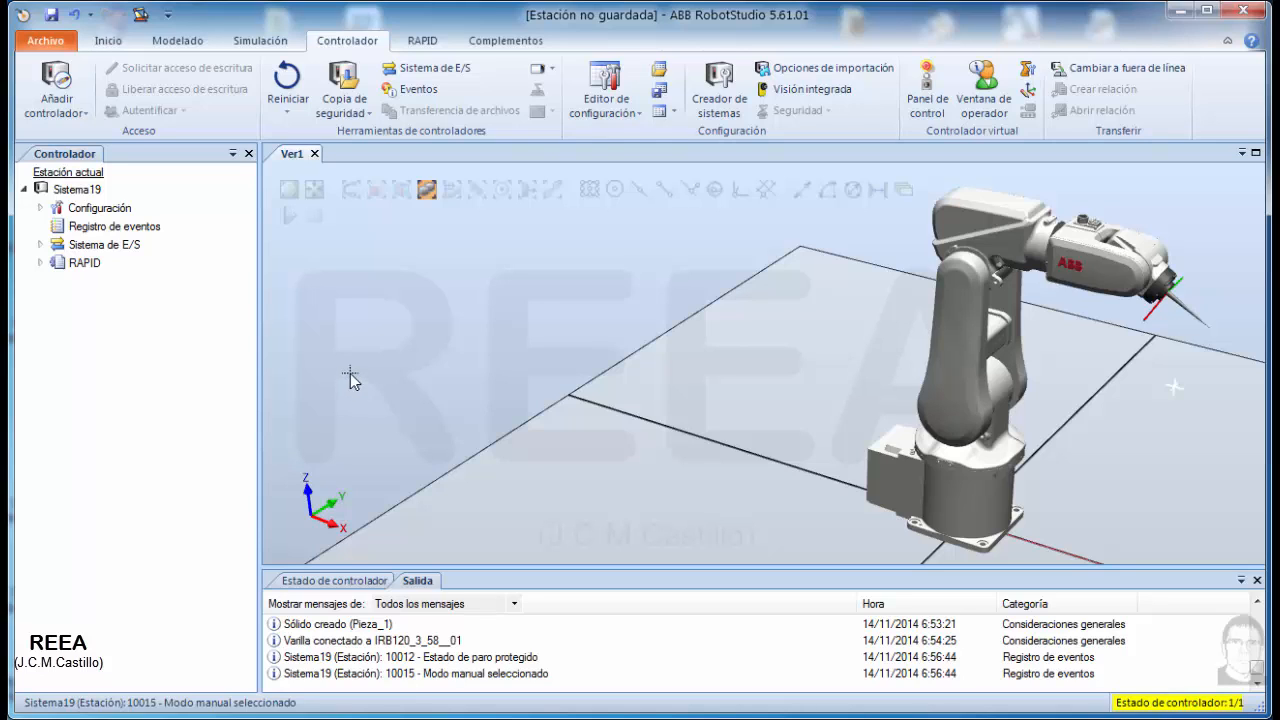
Step: Launch the Virtual FlexPendant again for Sistema19
left_click(550, 68)
left_click(363, 45)
left_click(551, 75)
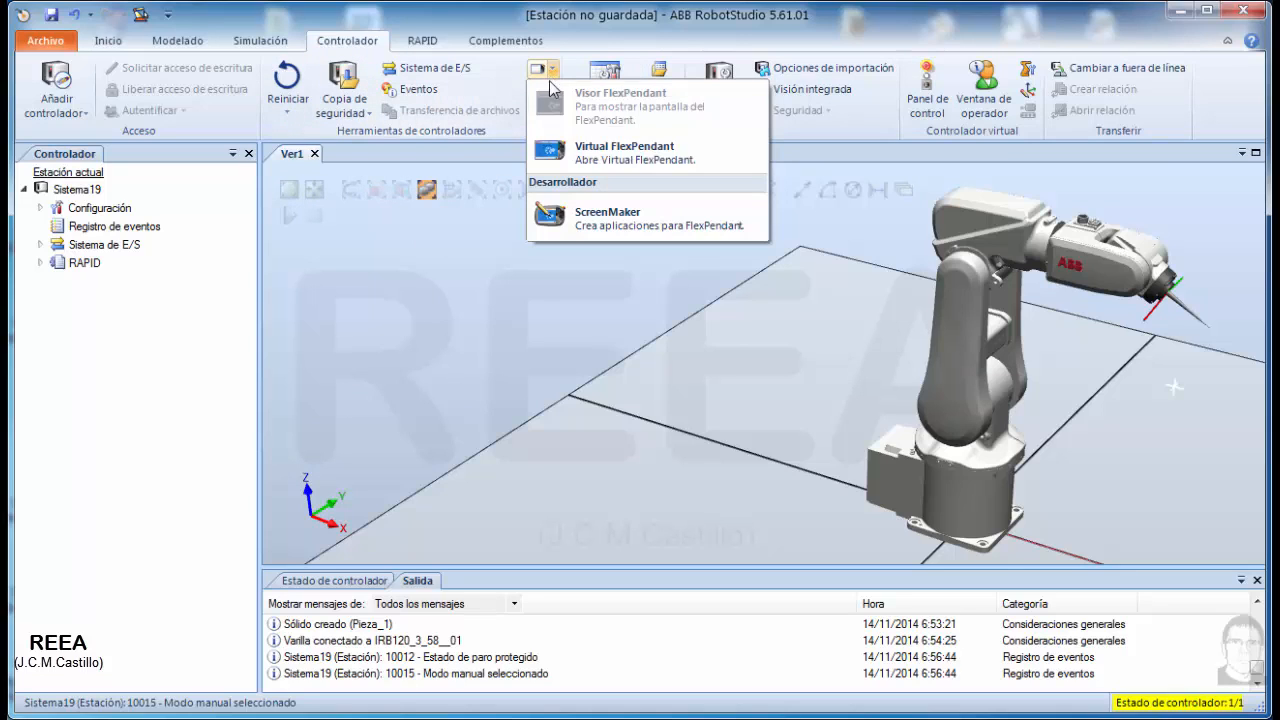
left_click(508, 243)
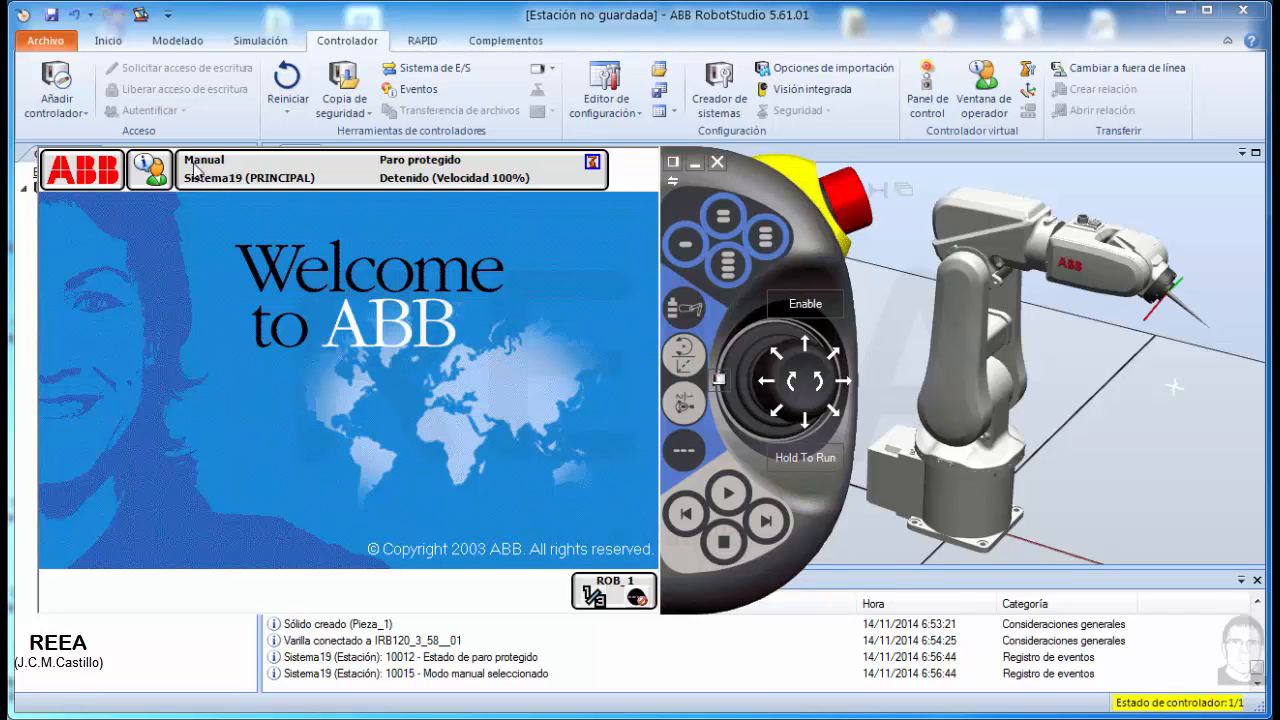
Step: Switch the controller to automatic mode with confirmation, return it to manual mode, and try the pendant's Enable function
left_click(718, 380)
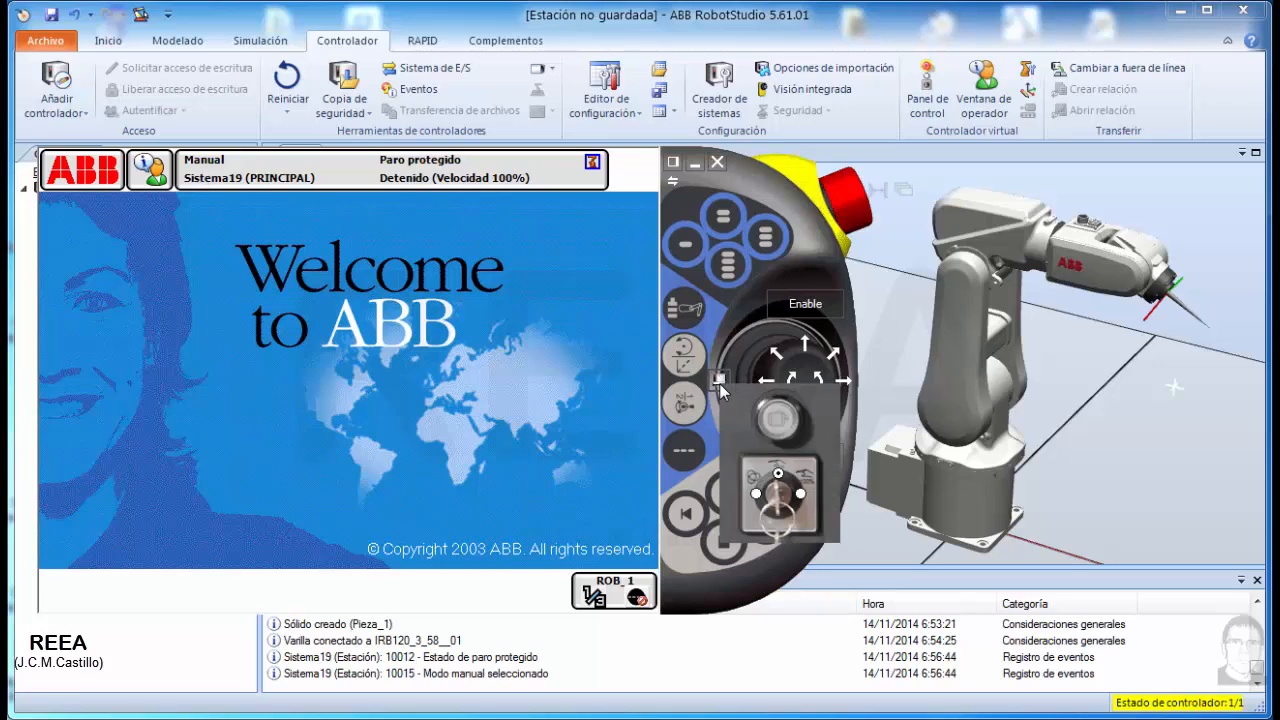
left_click(757, 493)
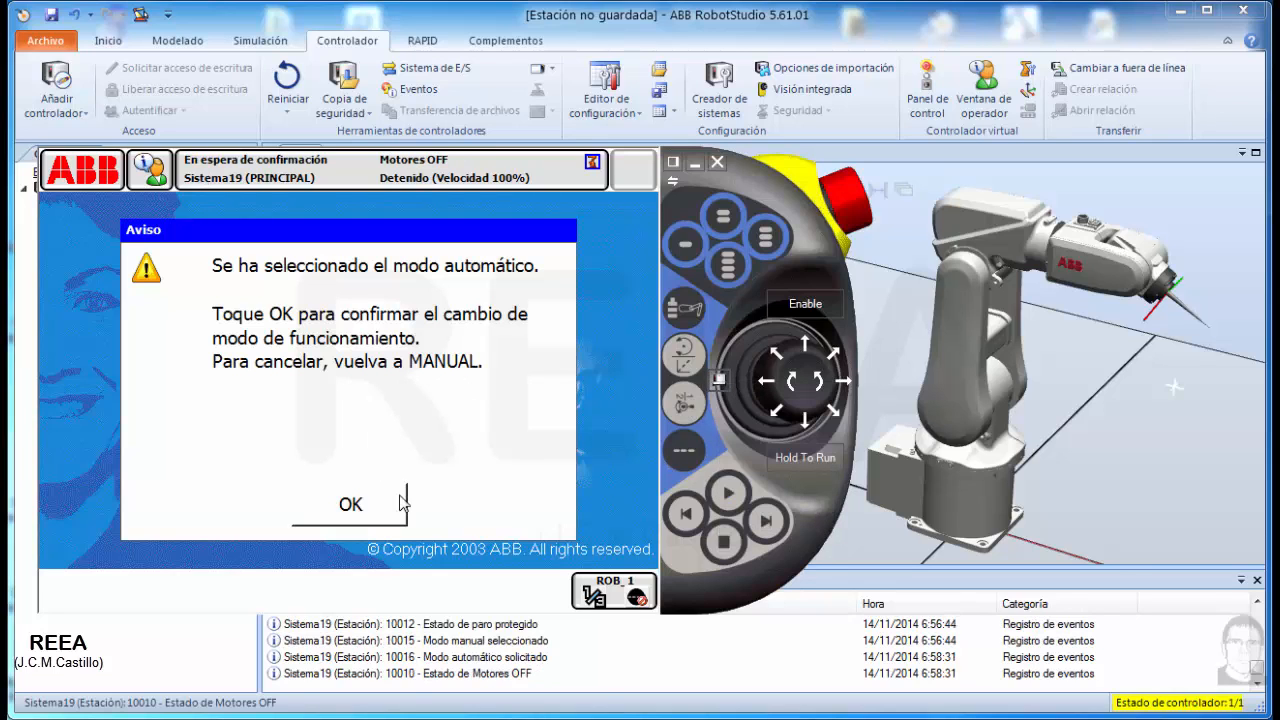
left_click(400, 505)
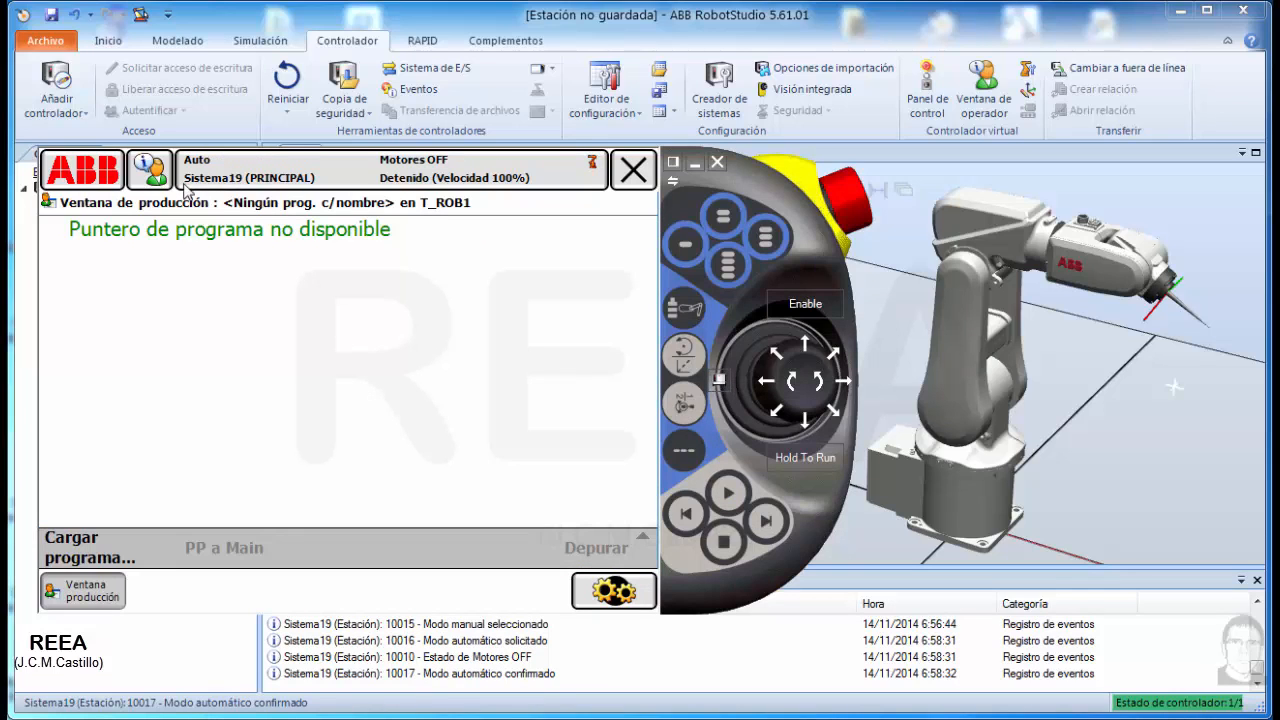
left_click(718, 380)
left_click(771, 477)
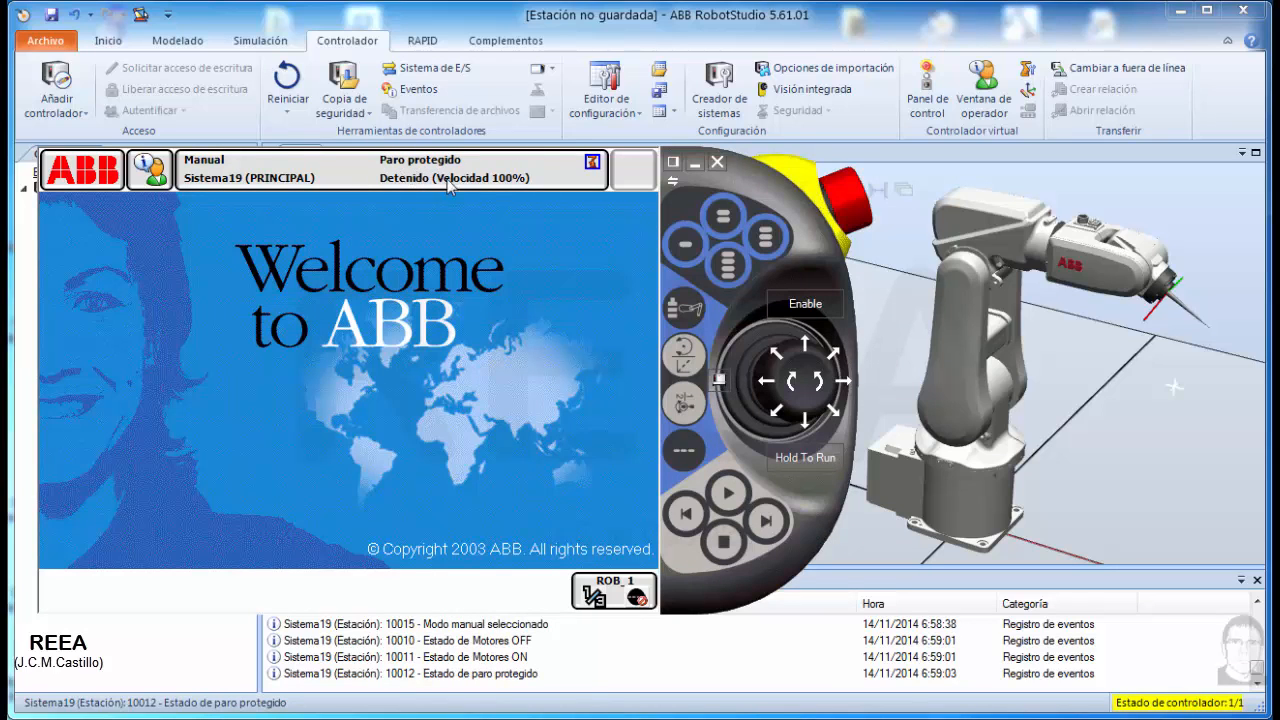
left_click(805, 304)
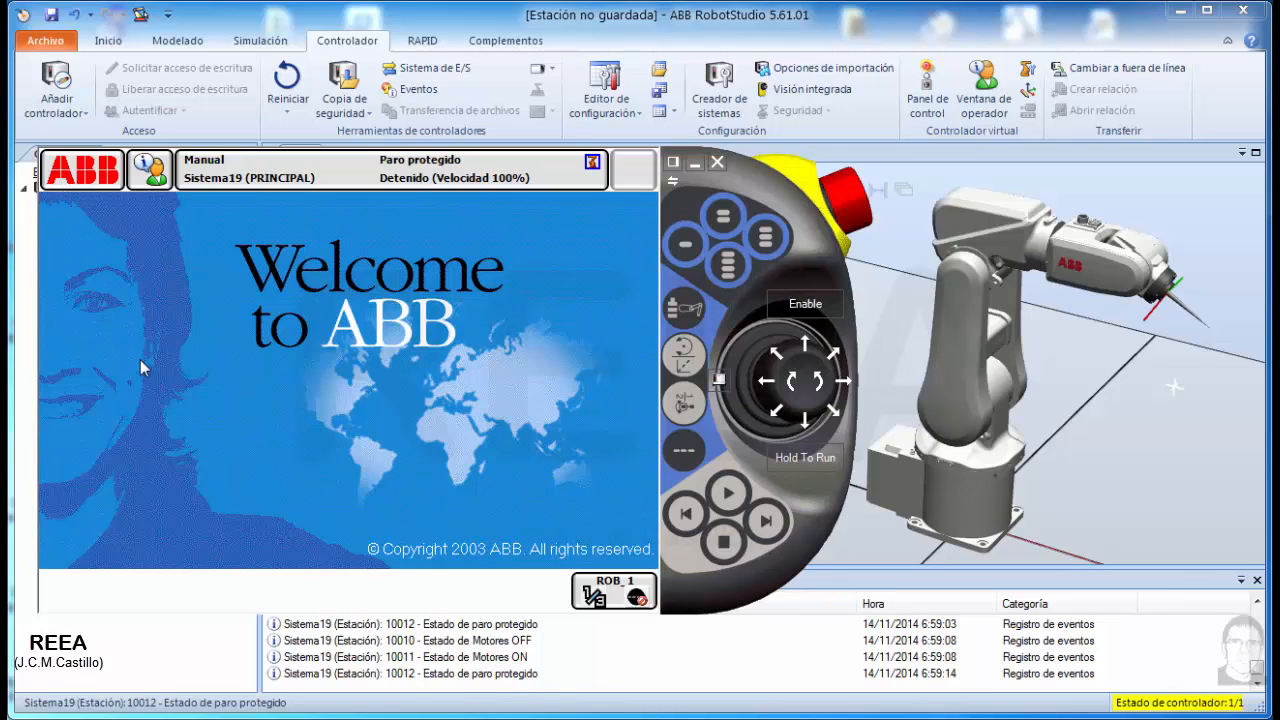
Step: Open the Movimiento window, check which tools are available for the robot, and leave the tool list without changing the selection
left_click(98, 178)
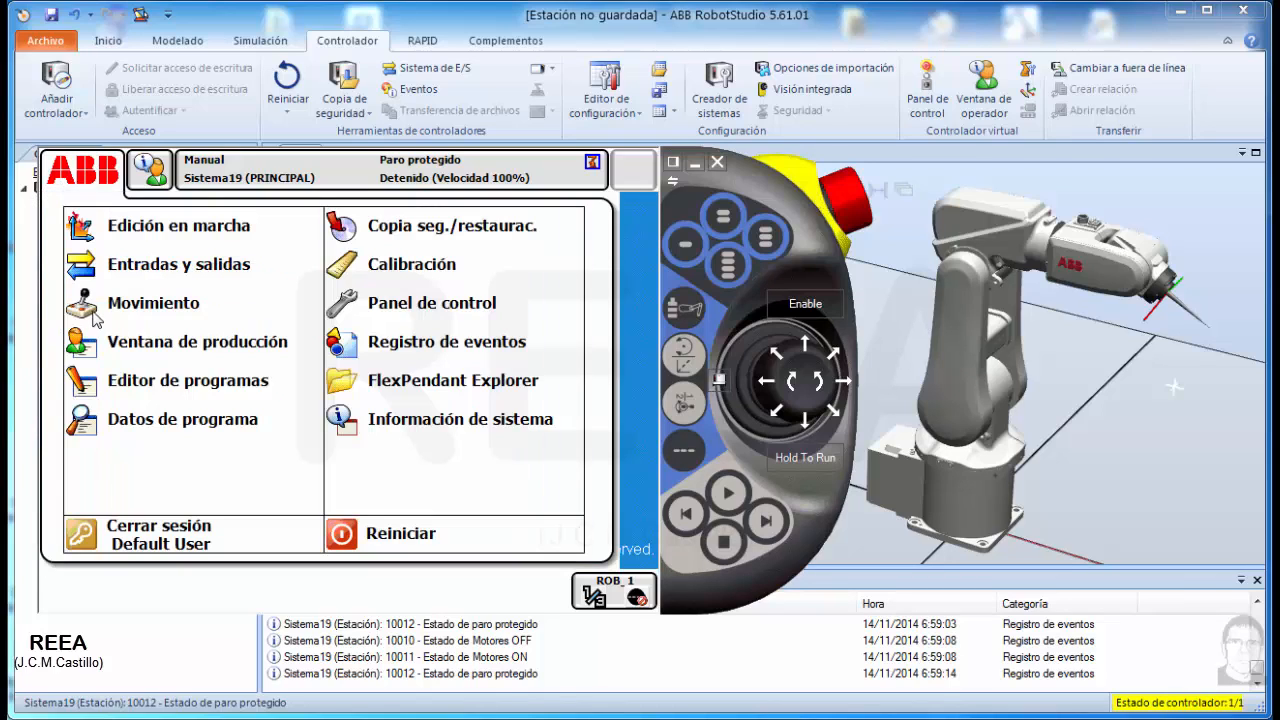
left_click(136, 308)
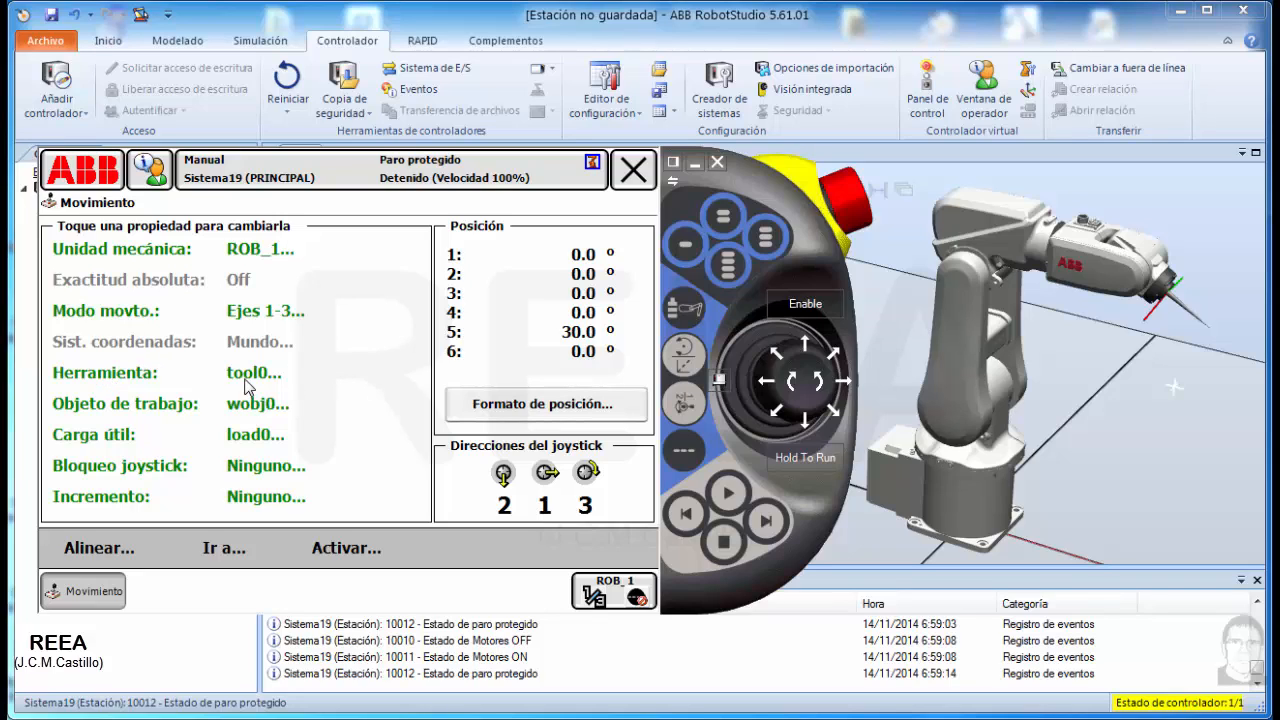
left_click(130, 373)
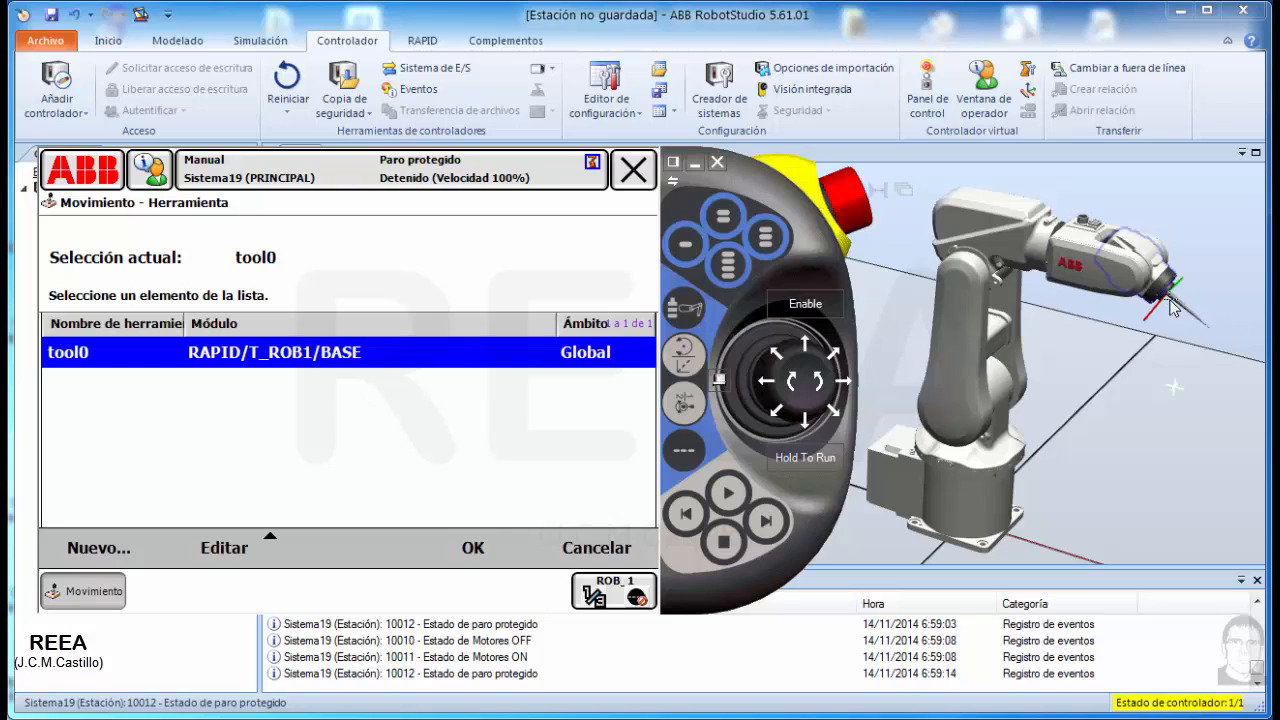
left_click(605, 559)
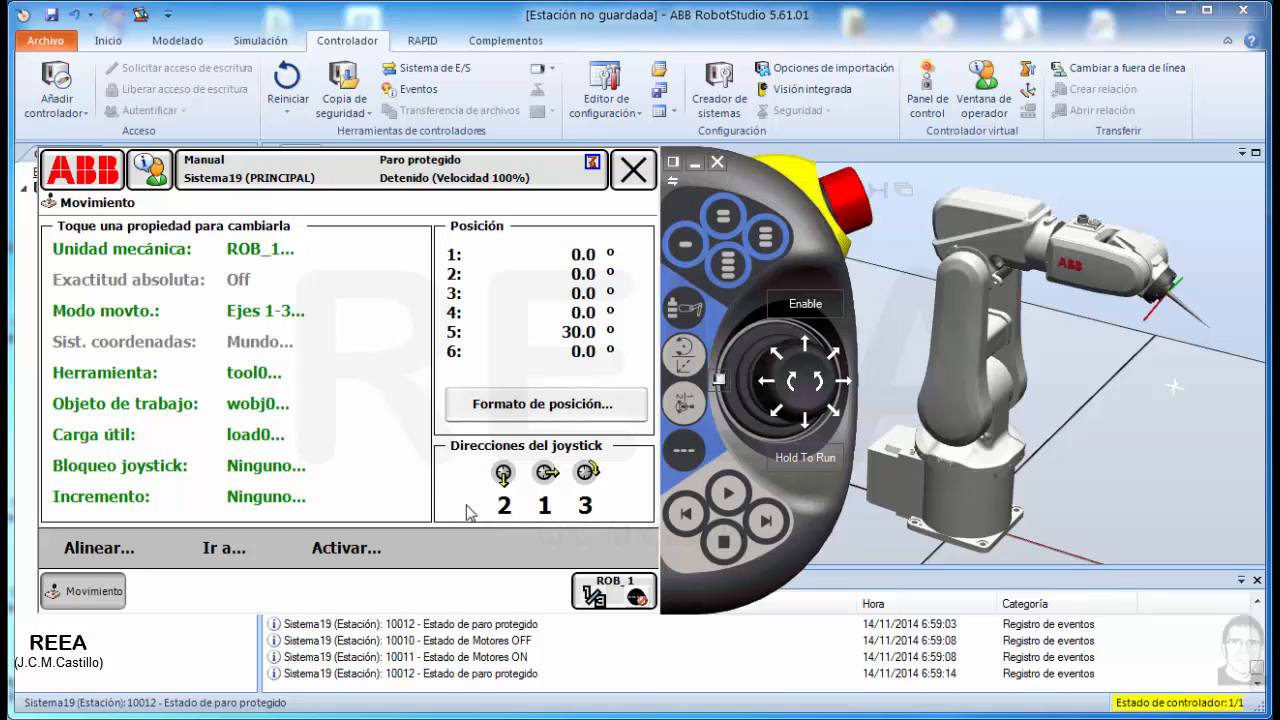
Step: Cycle the motion mode through linear, reorientation, axes 1-3 and axes 4-6, ending on linear
left_click(686, 357)
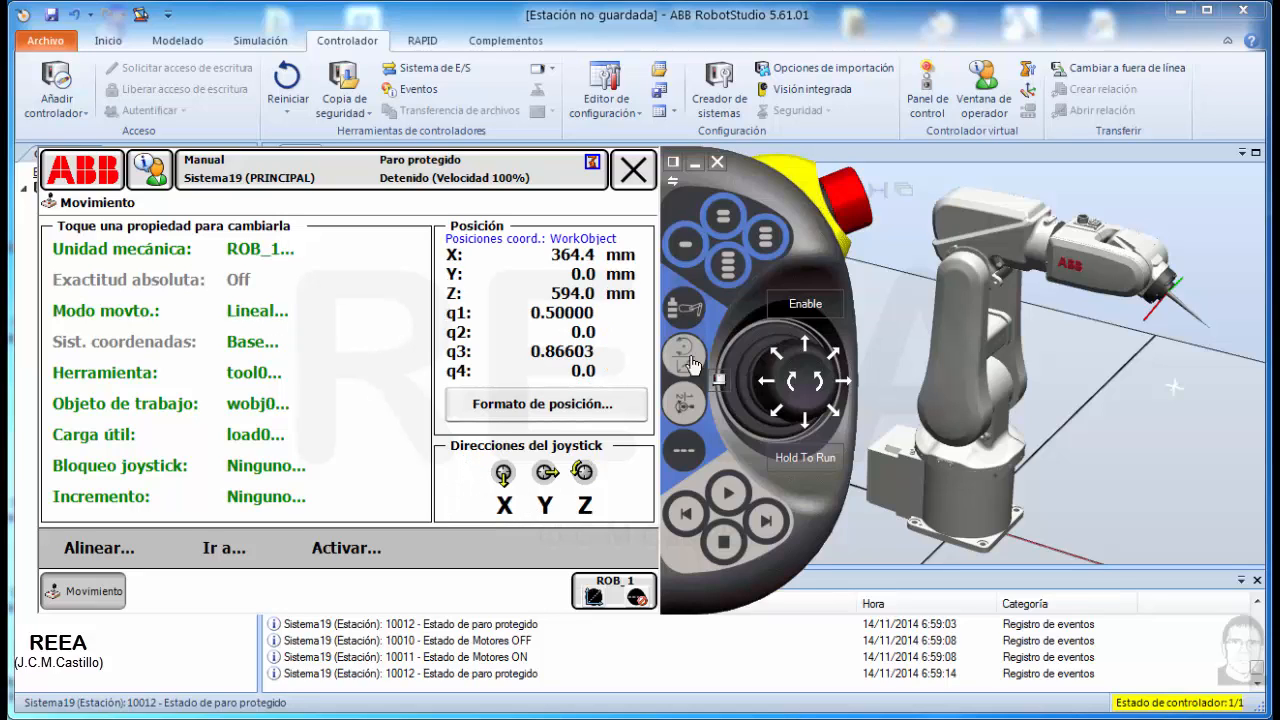
left_click(690, 360)
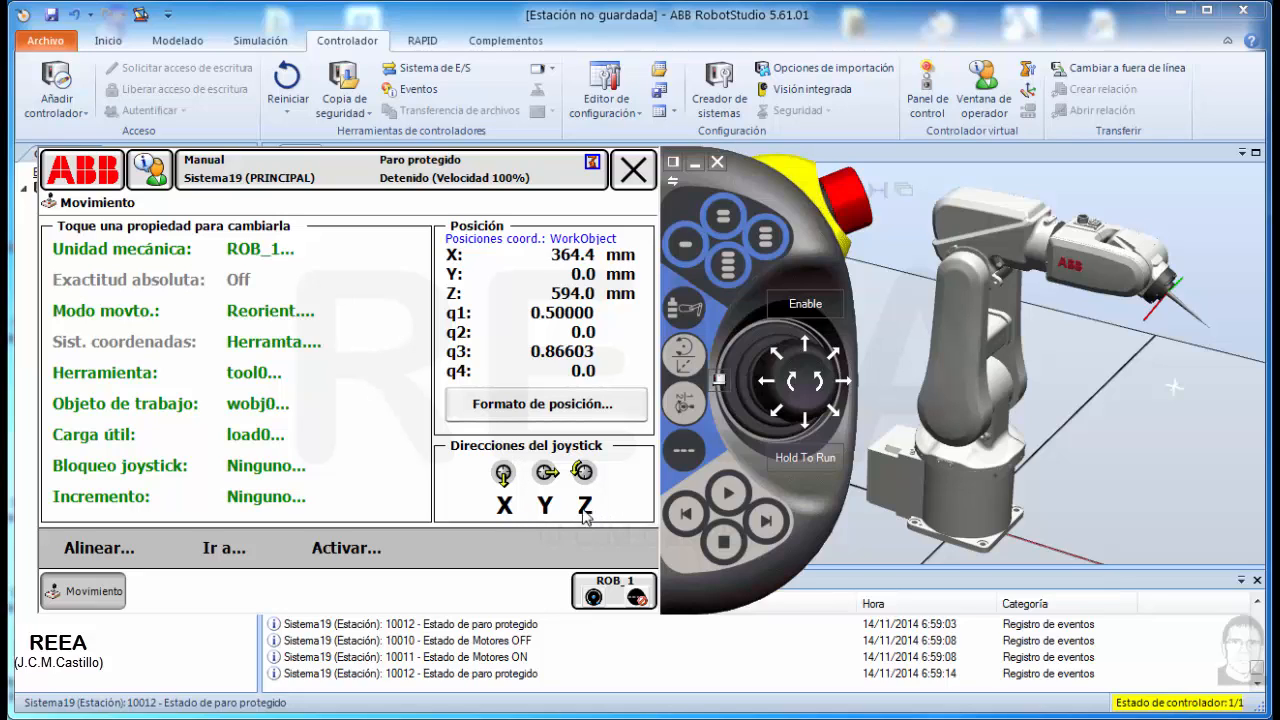
left_click(686, 406)
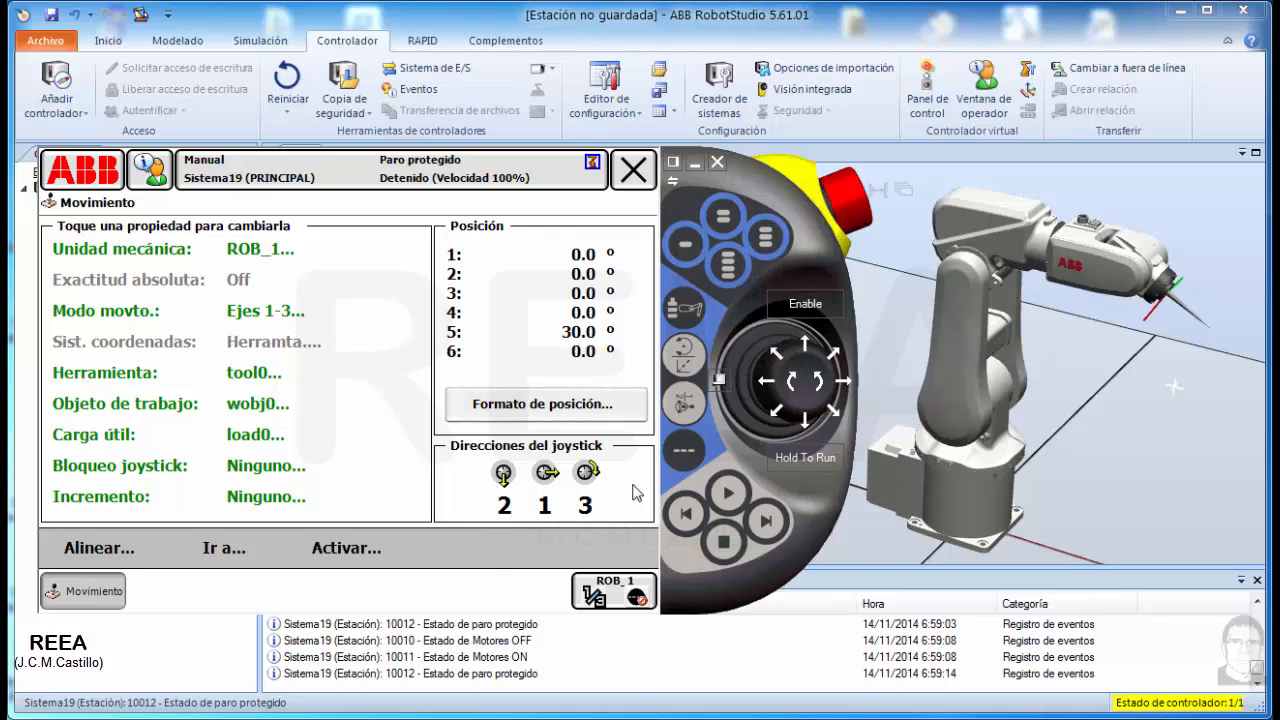
left_click(690, 405)
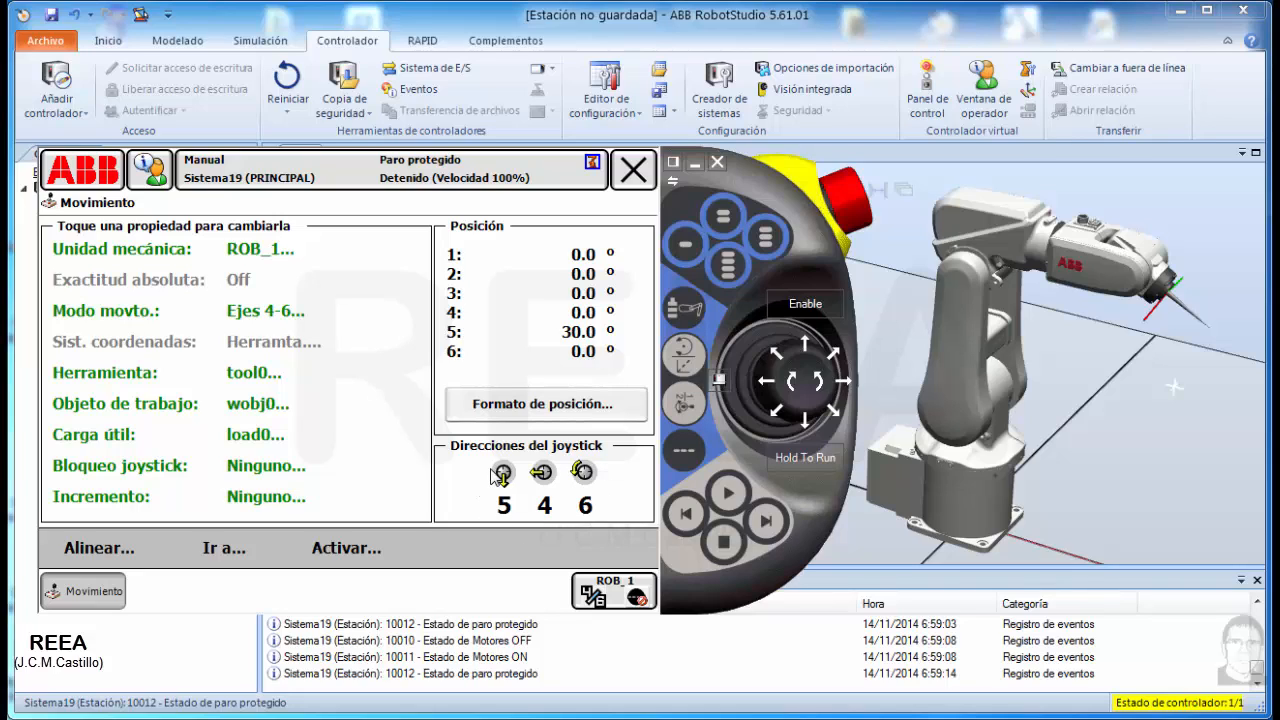
left_click(694, 364)
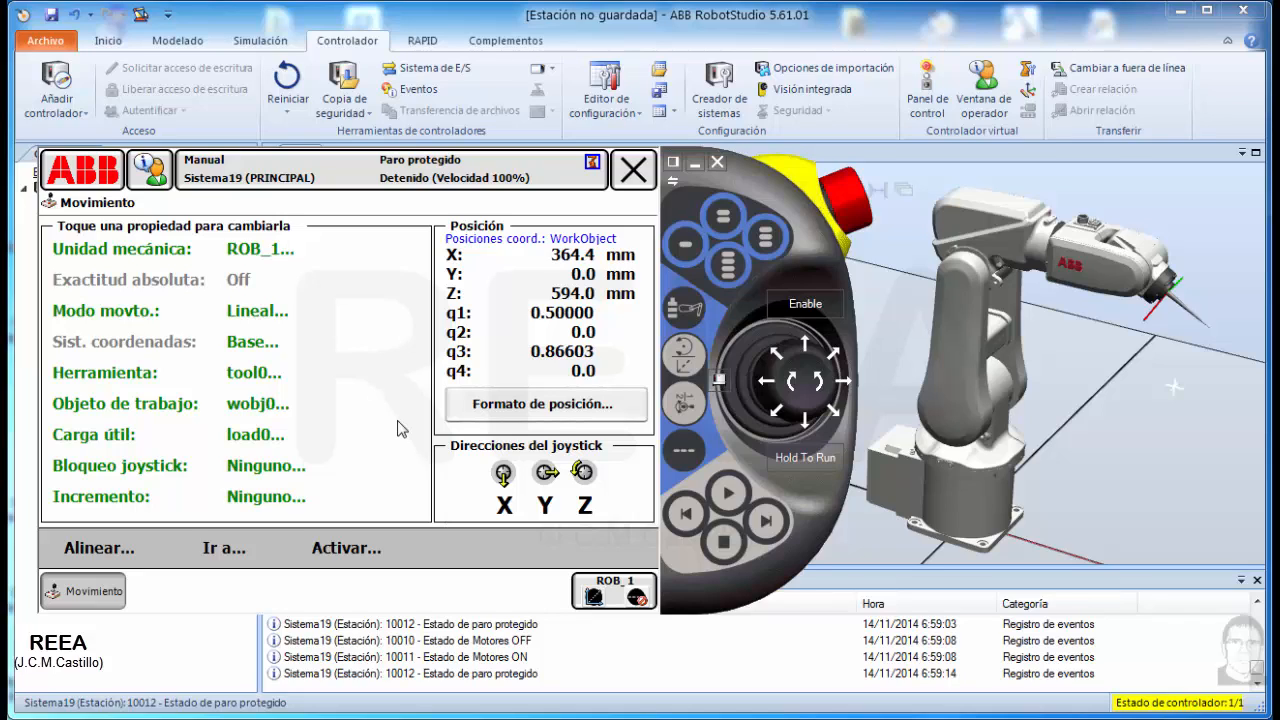
Step: Create a new tooldata item named Varilla in the program data
left_click(80, 183)
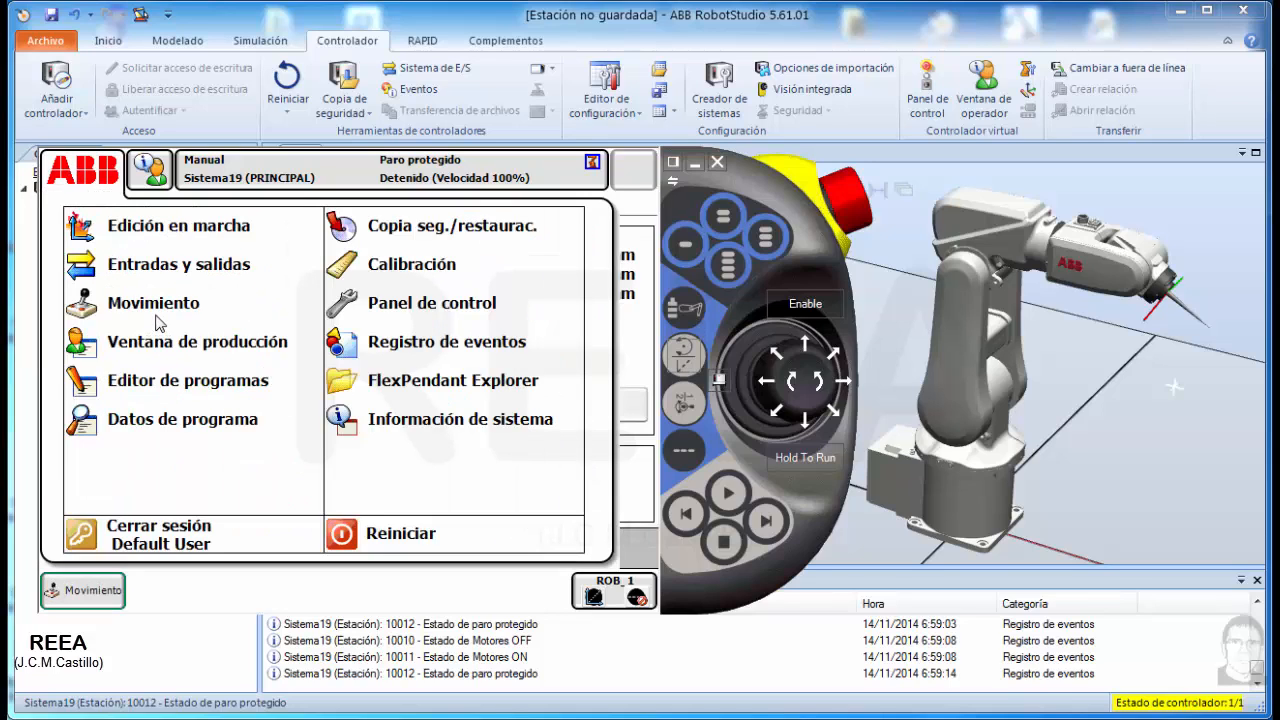
left_click(195, 425)
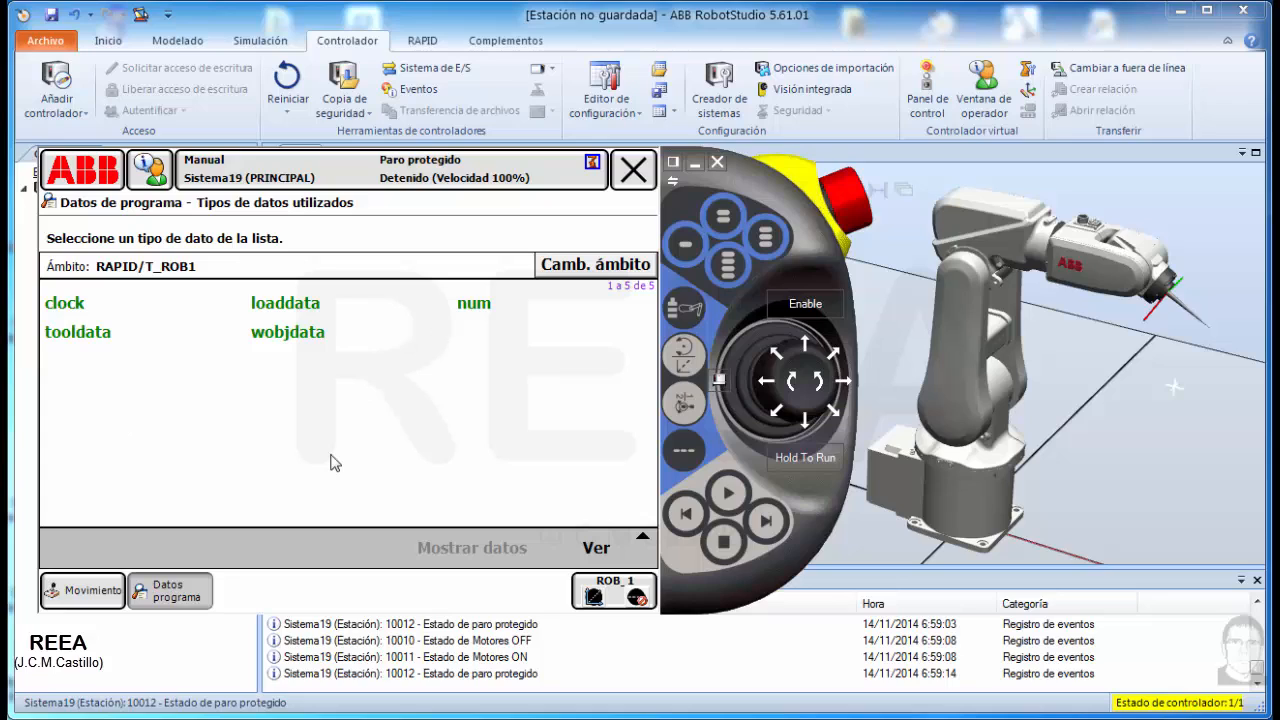
left_click(97, 338)
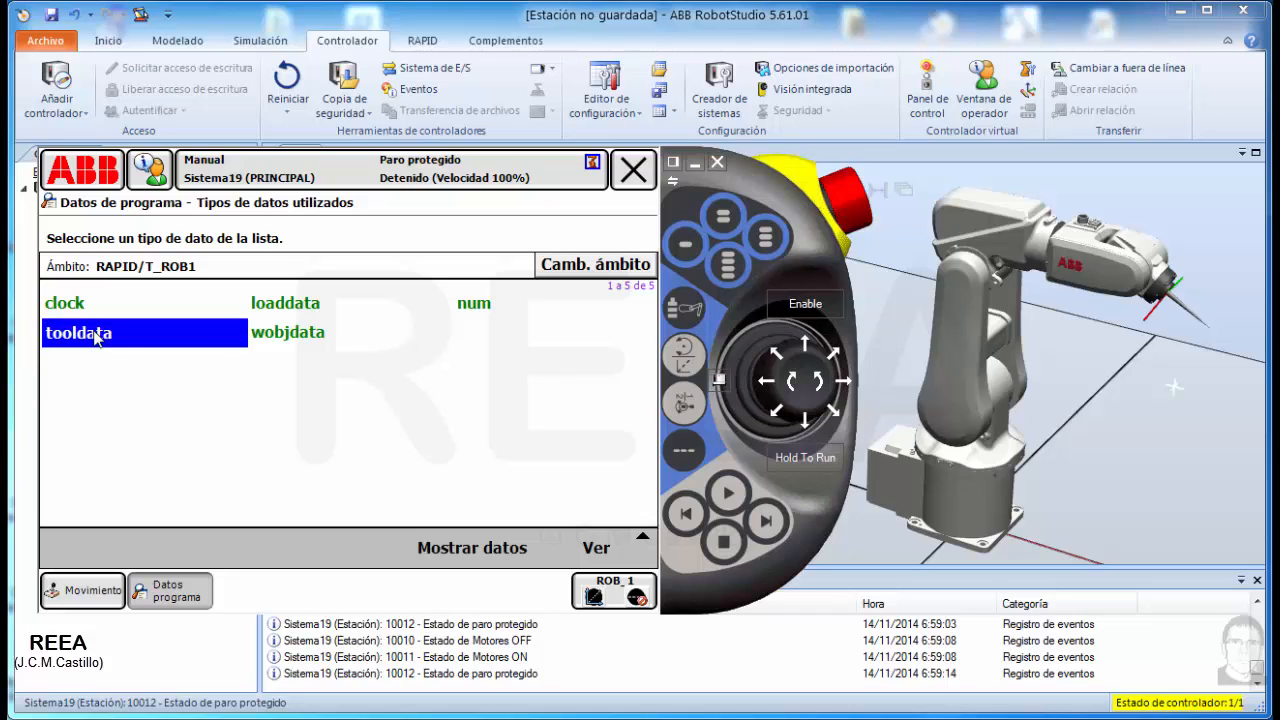
double_click(97, 336)
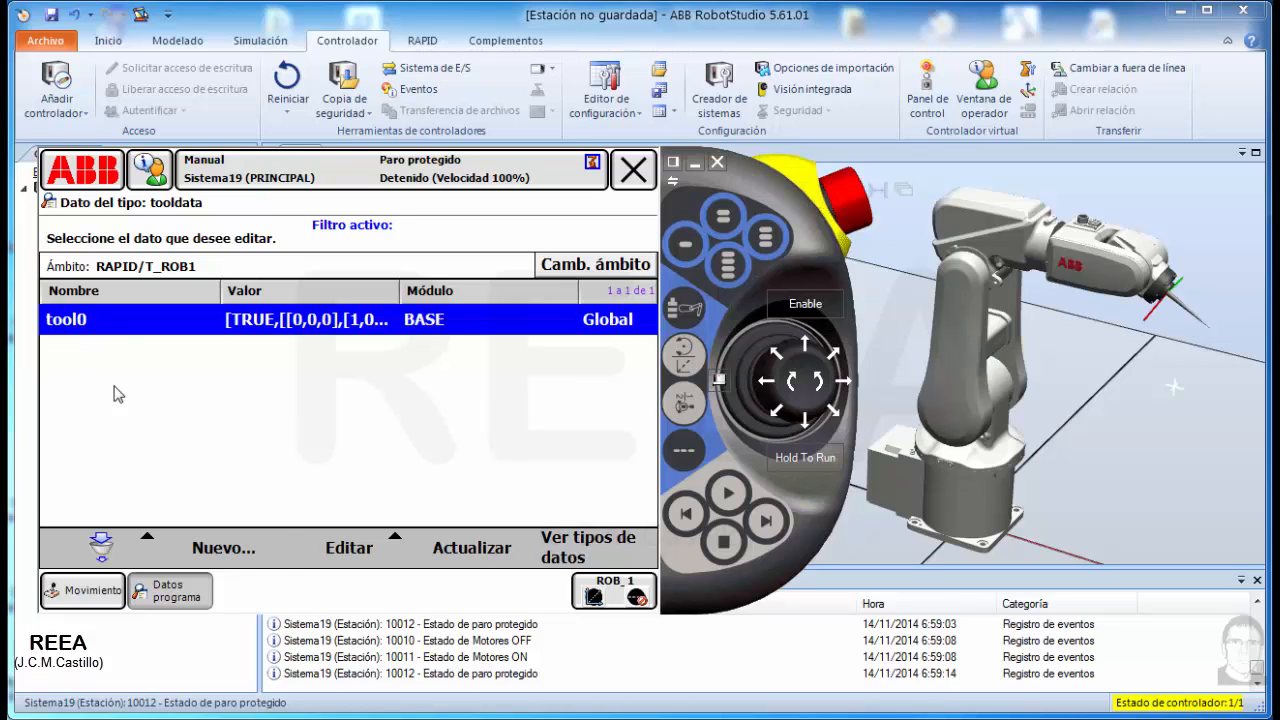
left_click(236, 548)
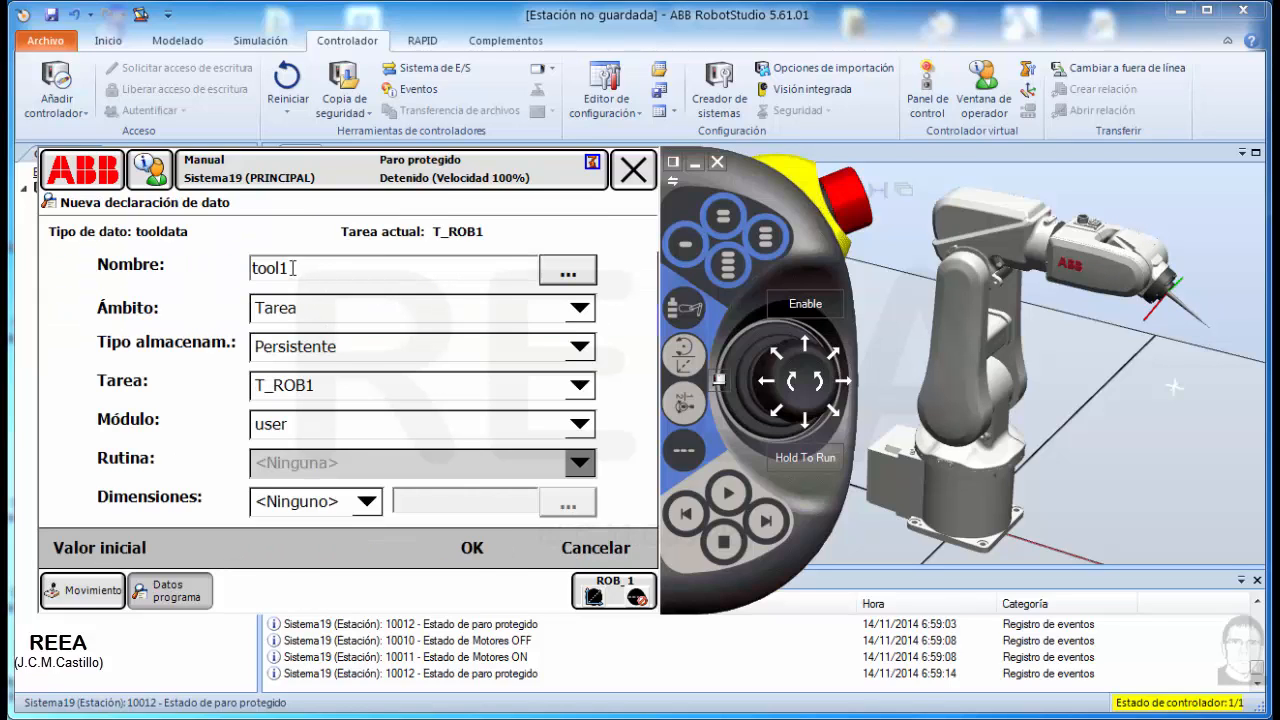
left_click_drag(293, 268, 229, 257)
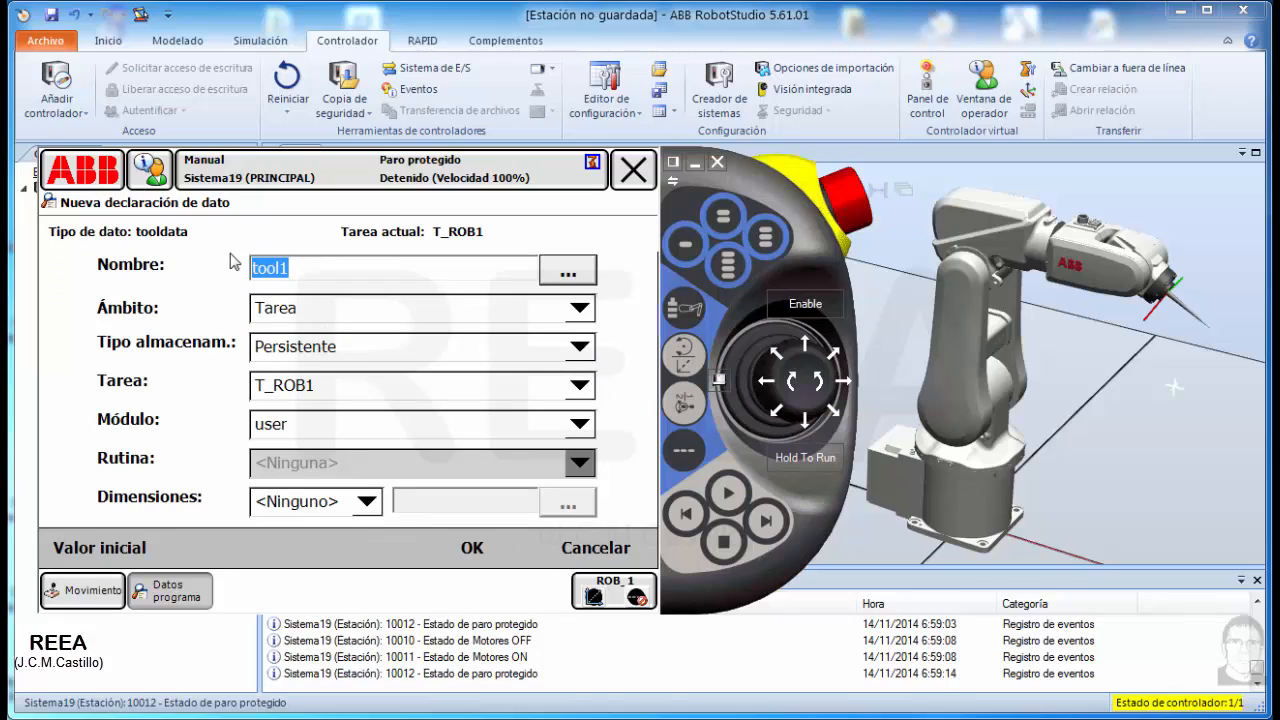
type("Var")
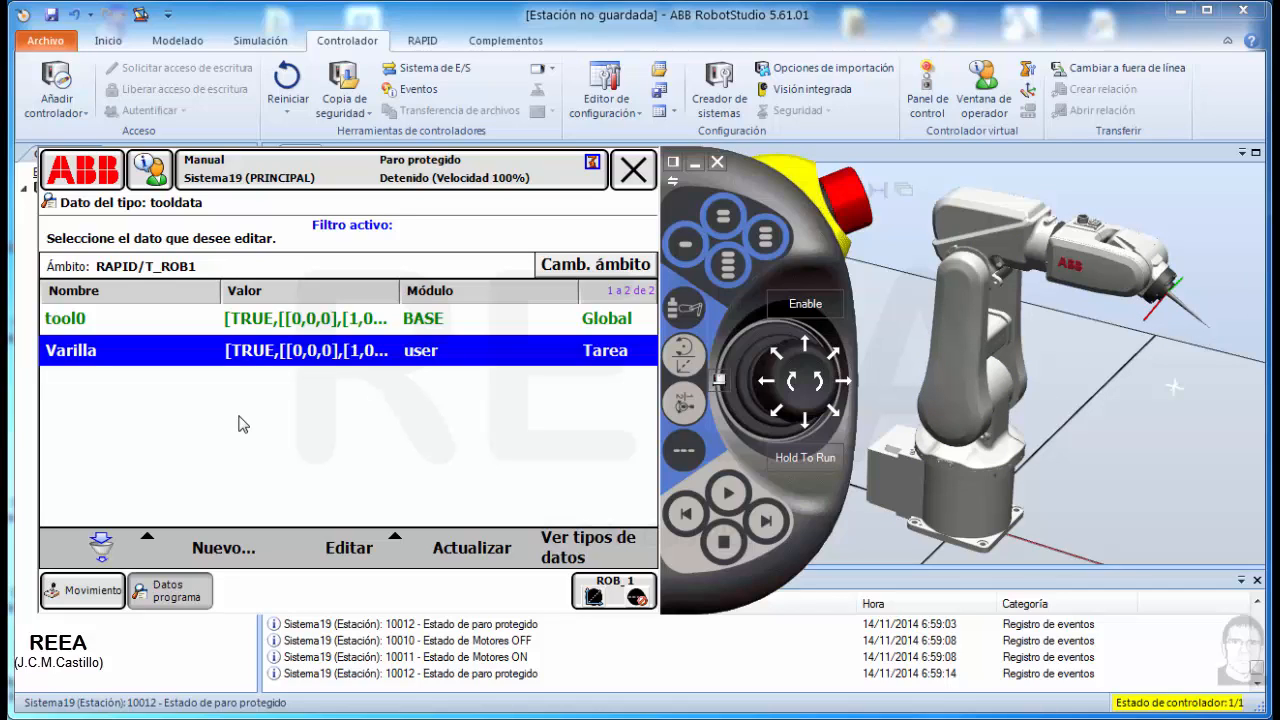
Step: Edit the Varilla tooldata values and set the tool frame translation z to 100
left_click(357, 557)
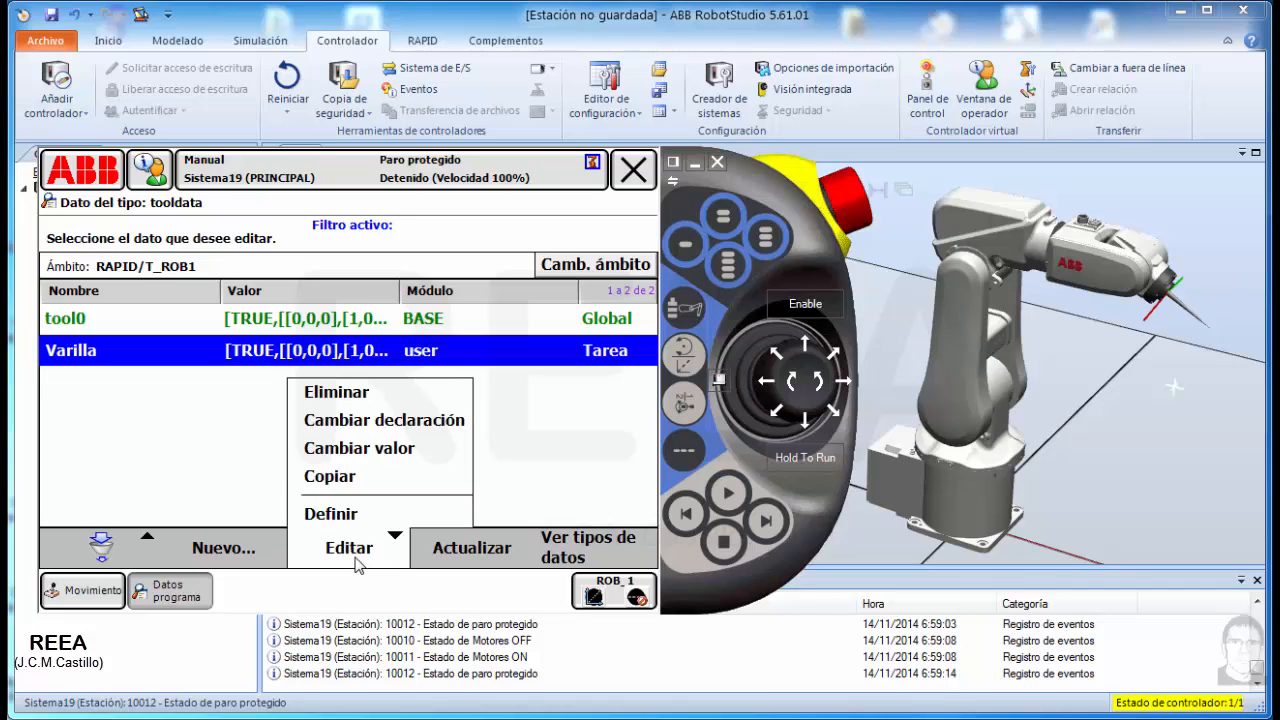
left_click(388, 450)
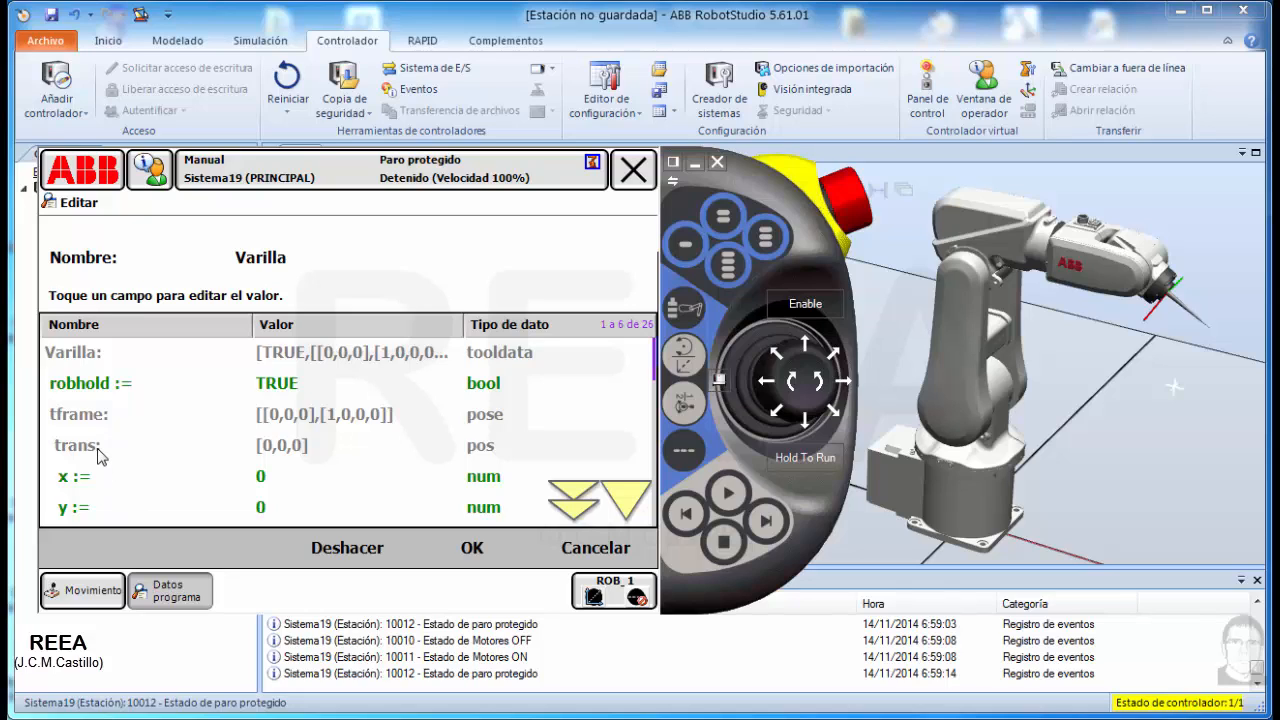
left_click(625, 498)
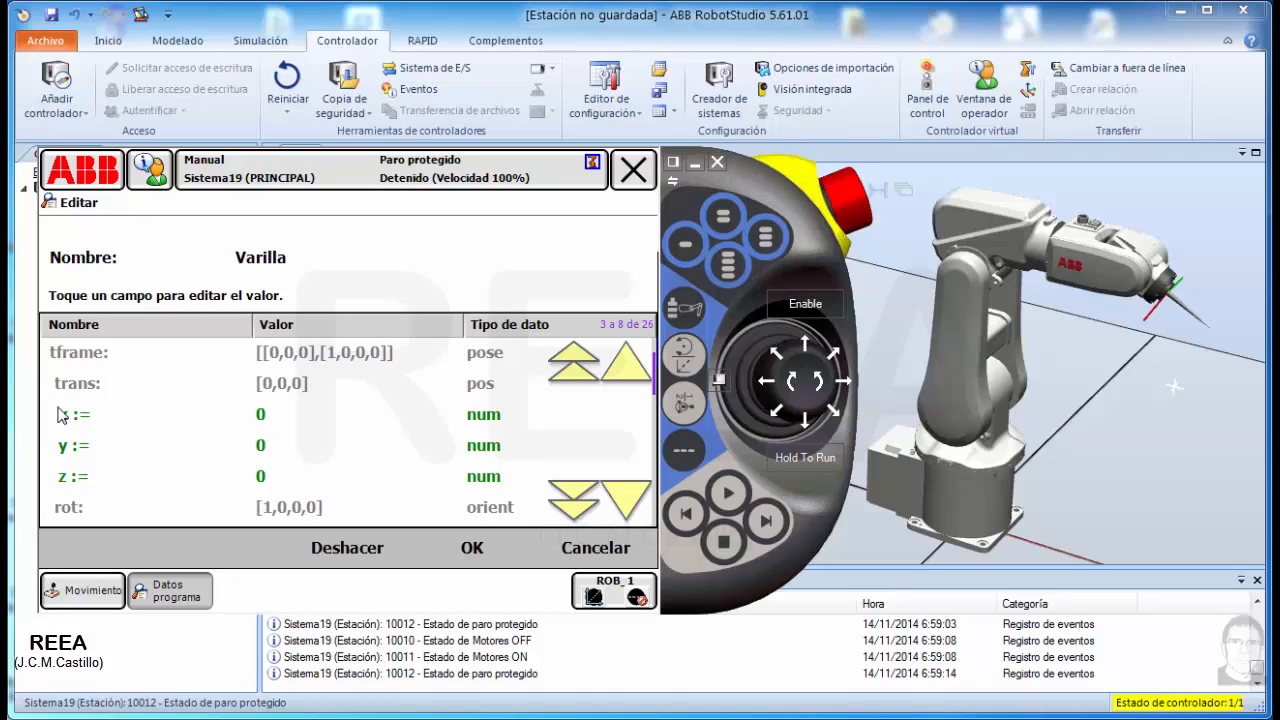
left_click(280, 487)
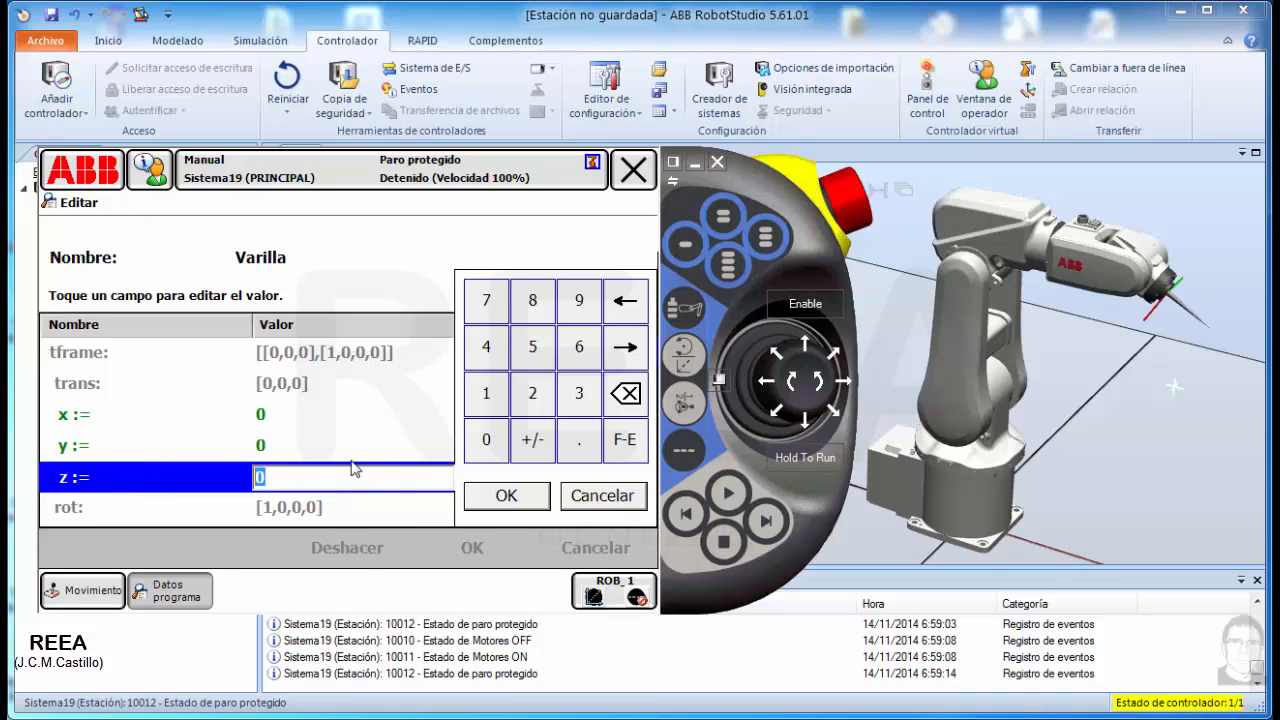
left_click(490, 395)
left_click(480, 450)
left_click(503, 500)
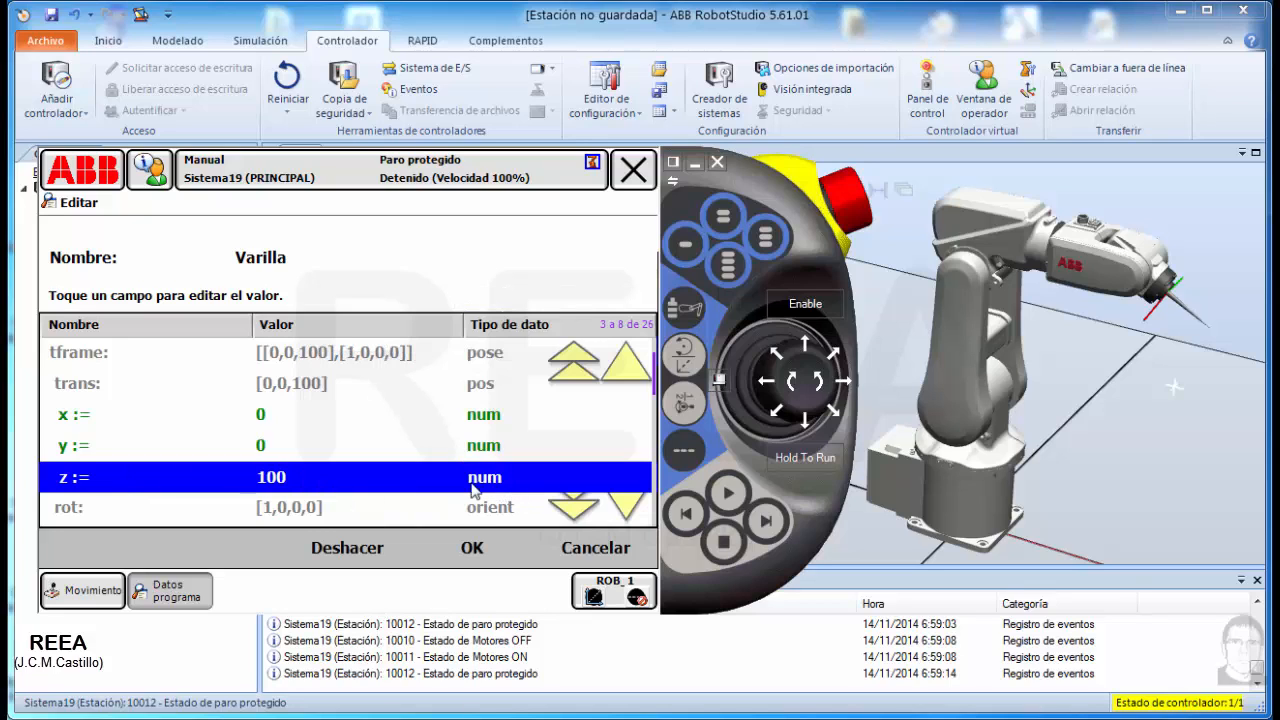
Step: Set the mass in Varilla's tload data to 0.1
left_click(627, 505)
left_click(627, 505)
left_click(627, 505)
left_click(627, 505)
left_click(627, 505)
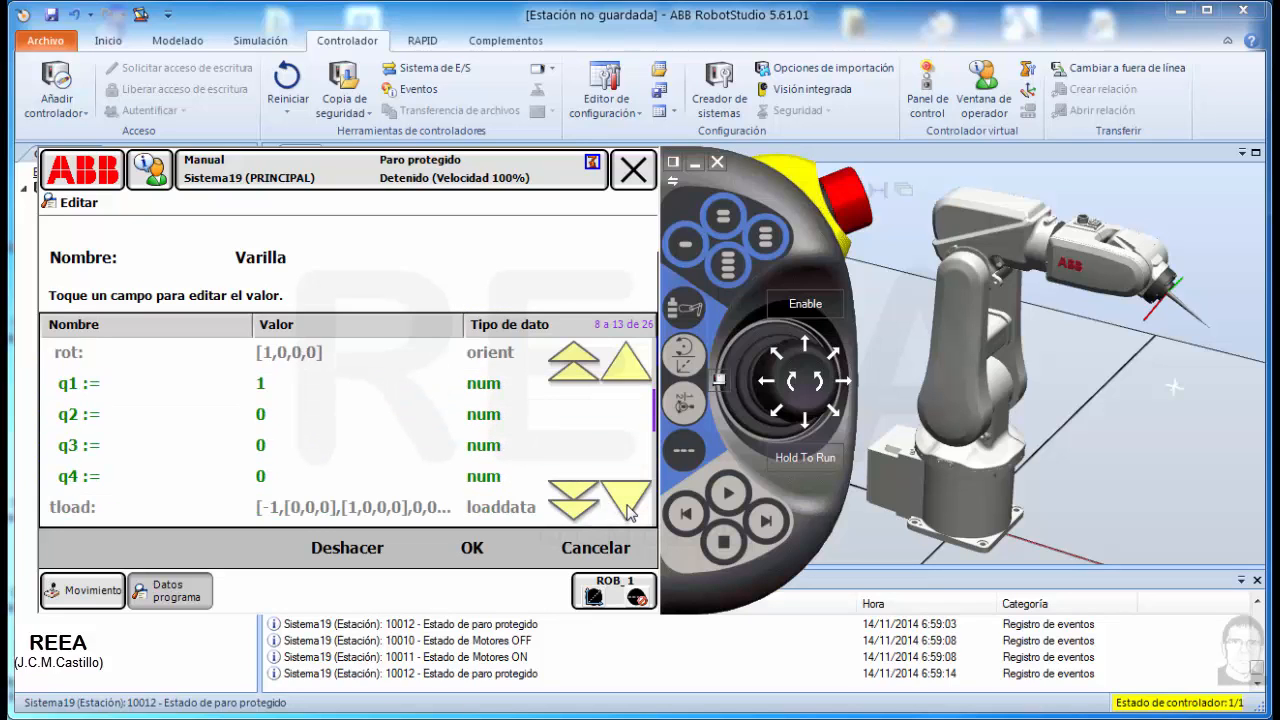
left_click(627, 505)
left_click(627, 505)
left_click(627, 505)
left_click(627, 505)
left_click(270, 417)
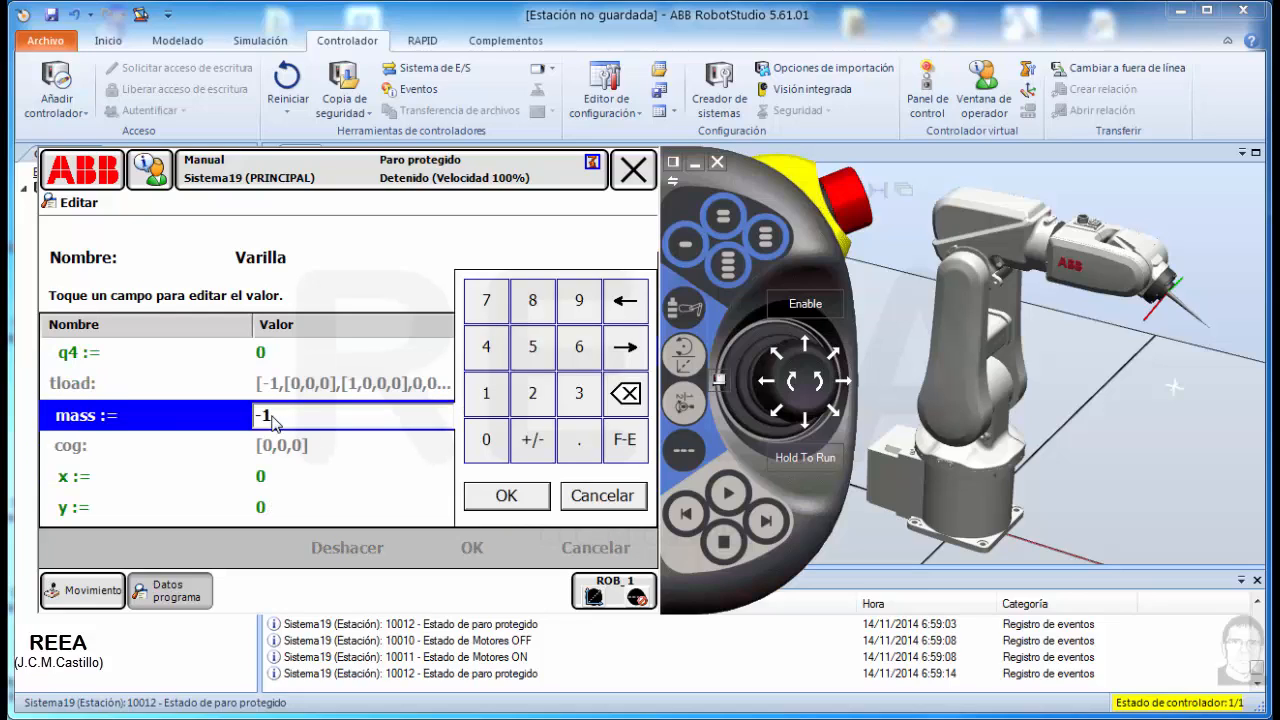
double_click(287, 414)
left_click(580, 446)
left_click(500, 402)
left_click(495, 500)
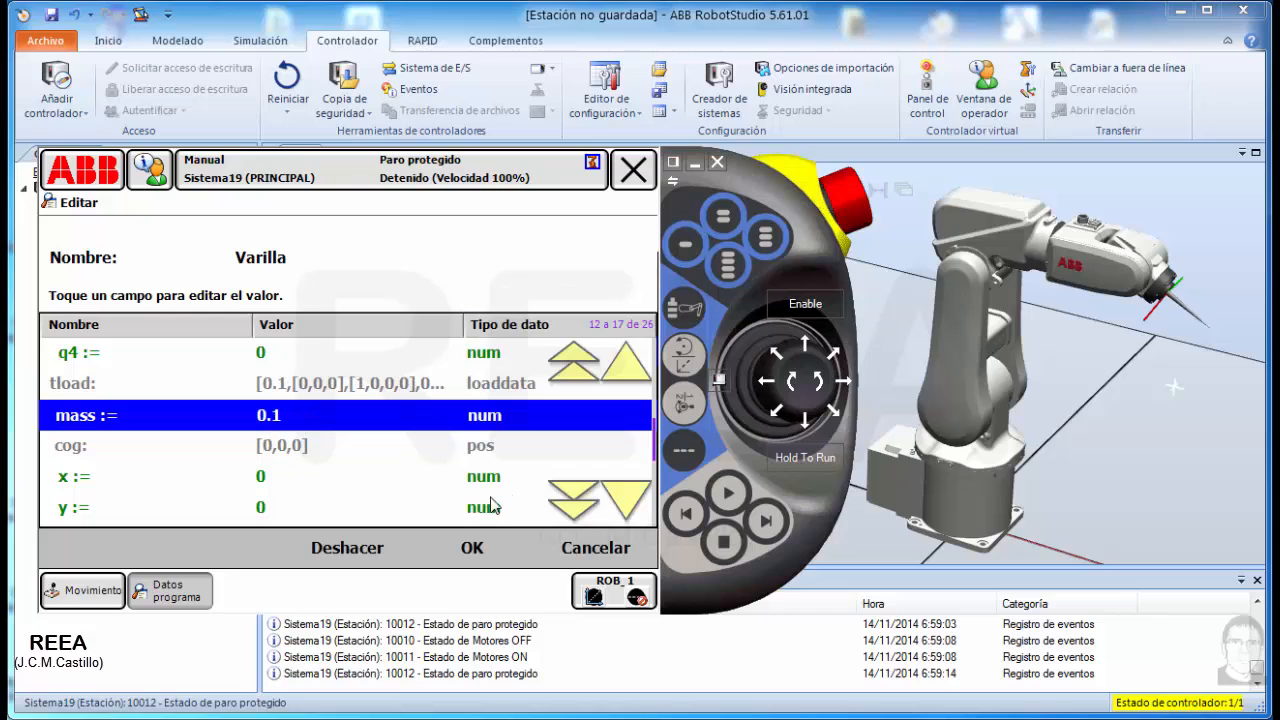
Step: Set the centre of gravity z of Varilla's load to 1 and accept the edited tooldata
left_click(625, 500)
left_click(625, 500)
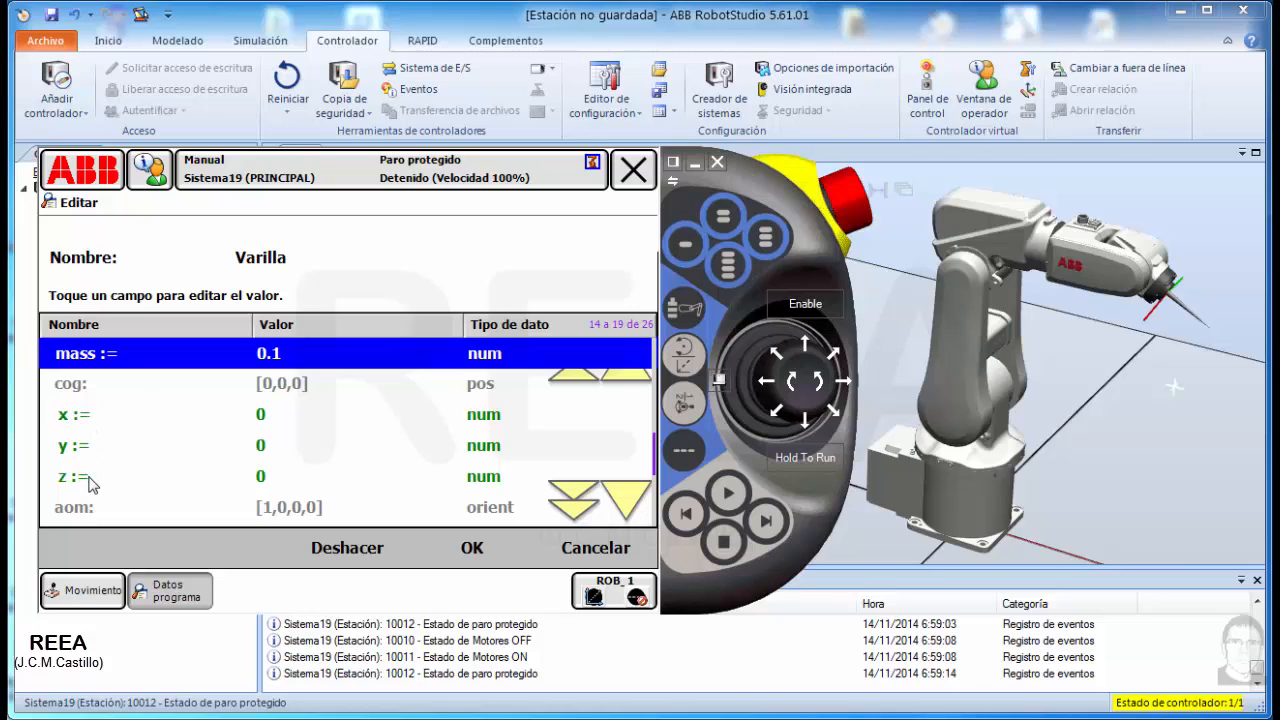
left_click(279, 480)
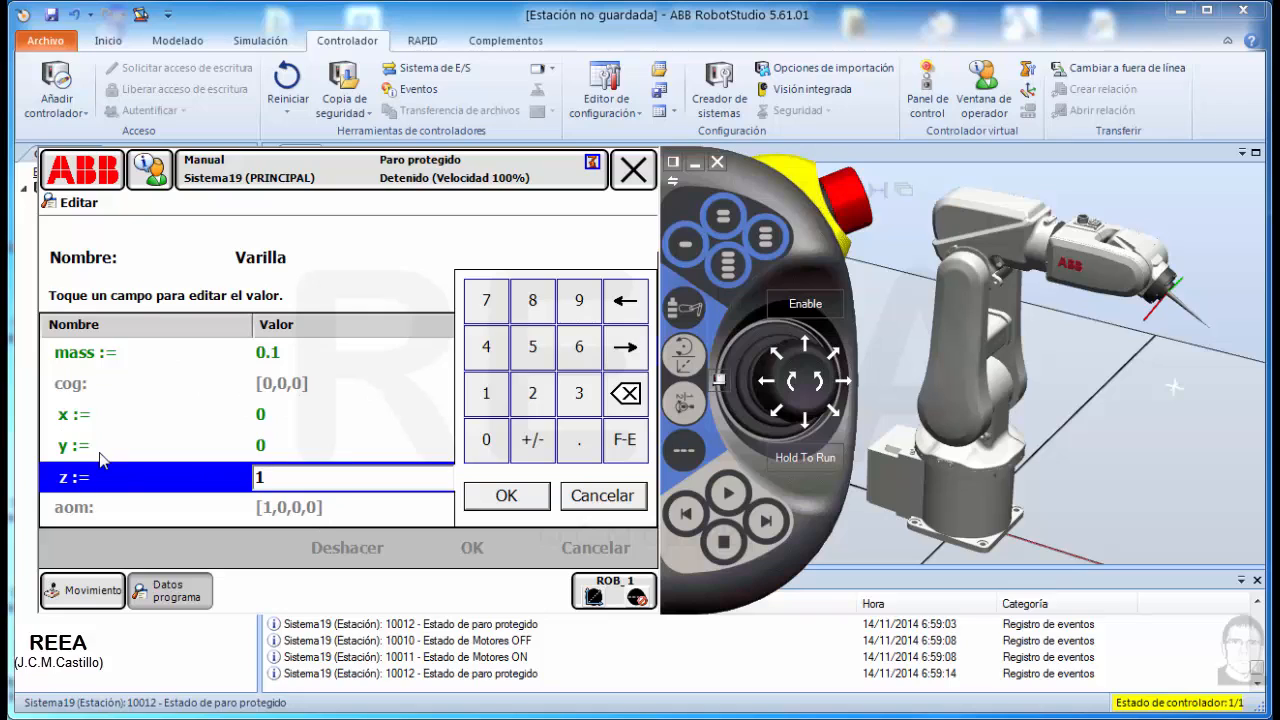
left_click(510, 499)
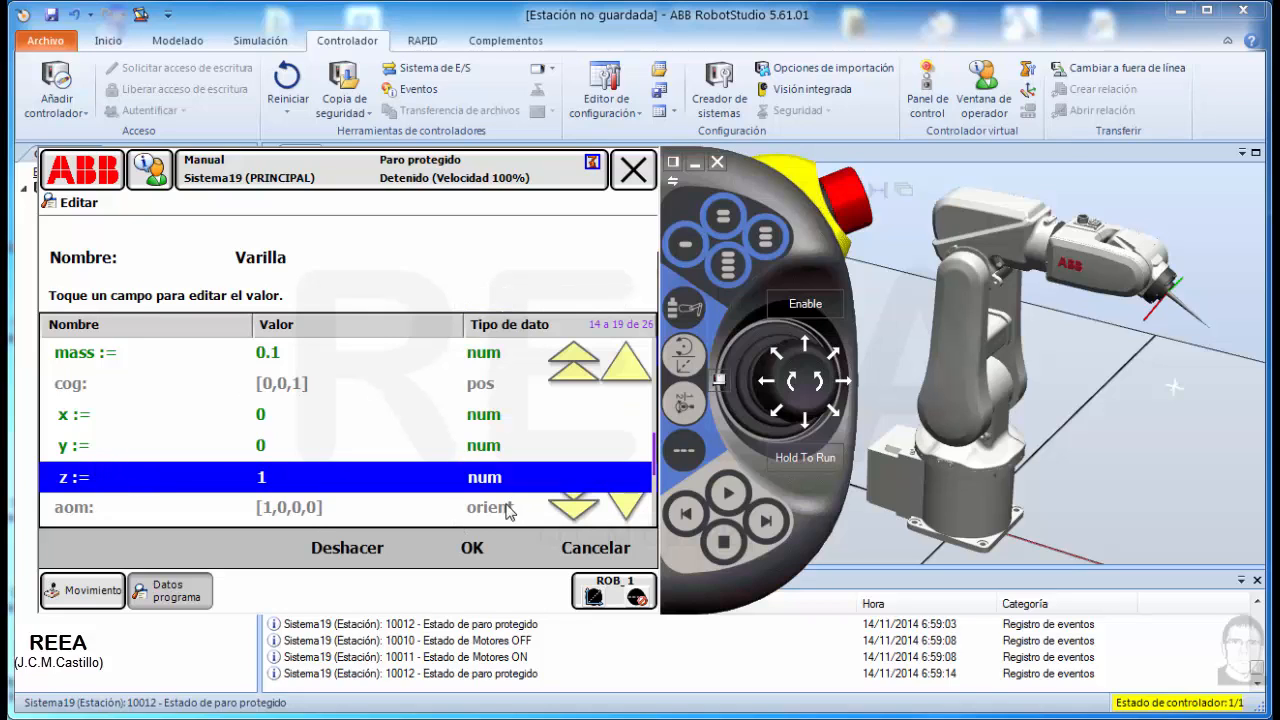
left_click(463, 548)
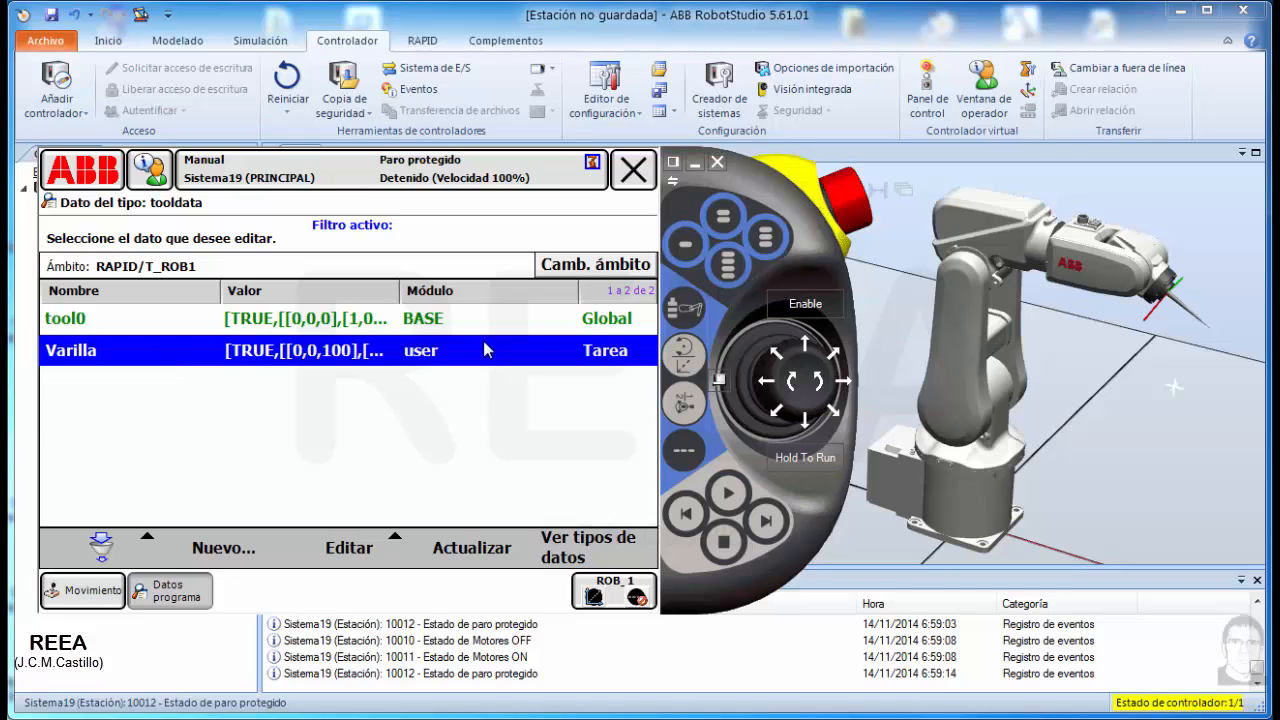
Step: Choose Varilla as the active tool in the Movimiento settings
left_click(93, 590)
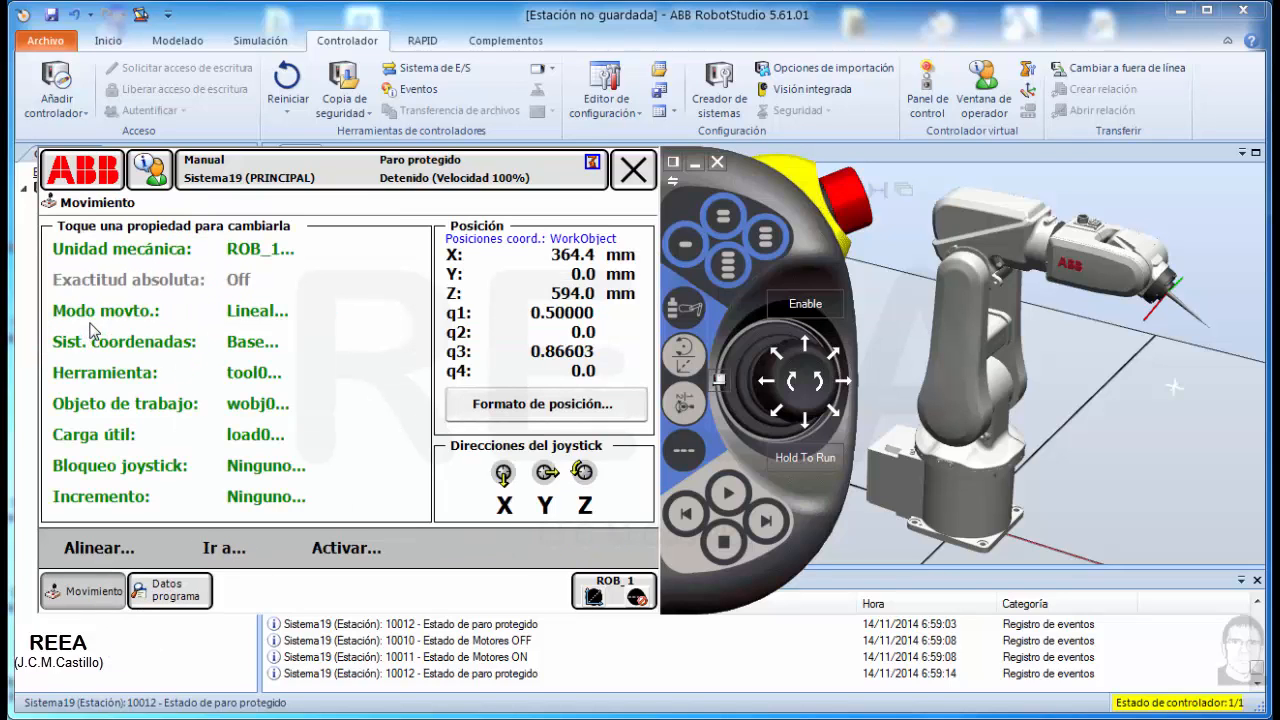
left_click(120, 373)
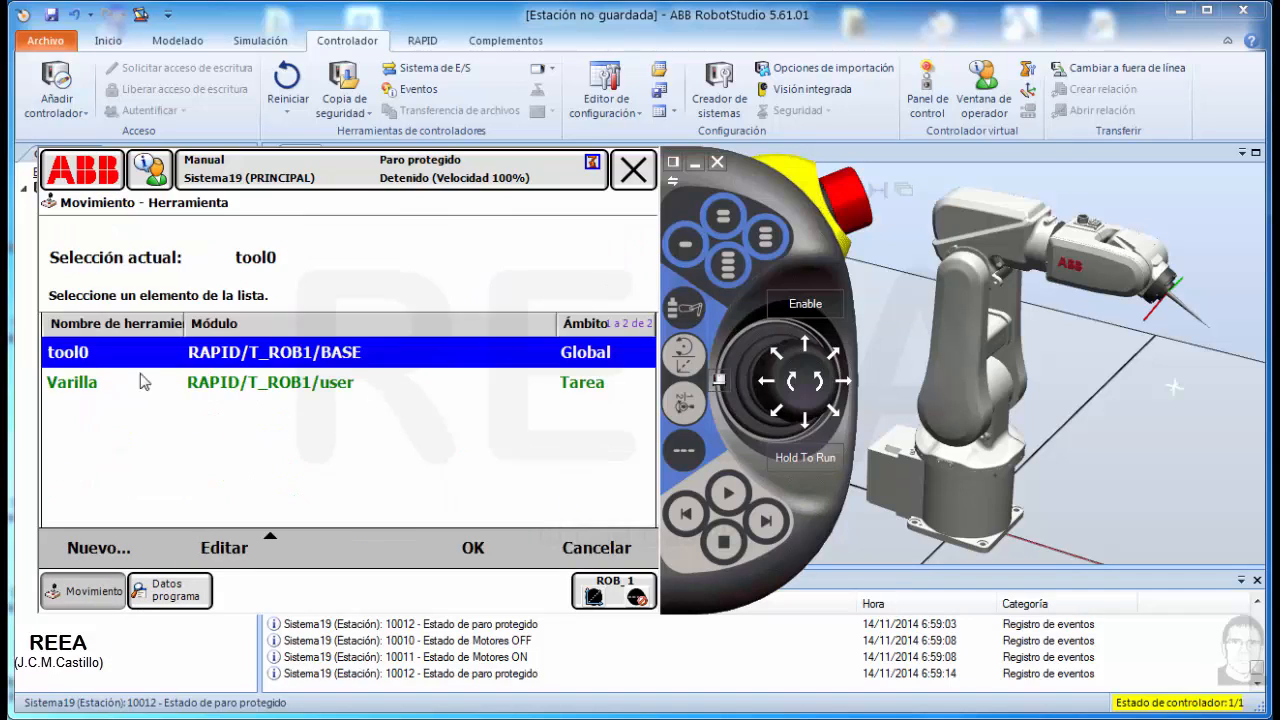
left_click(90, 385)
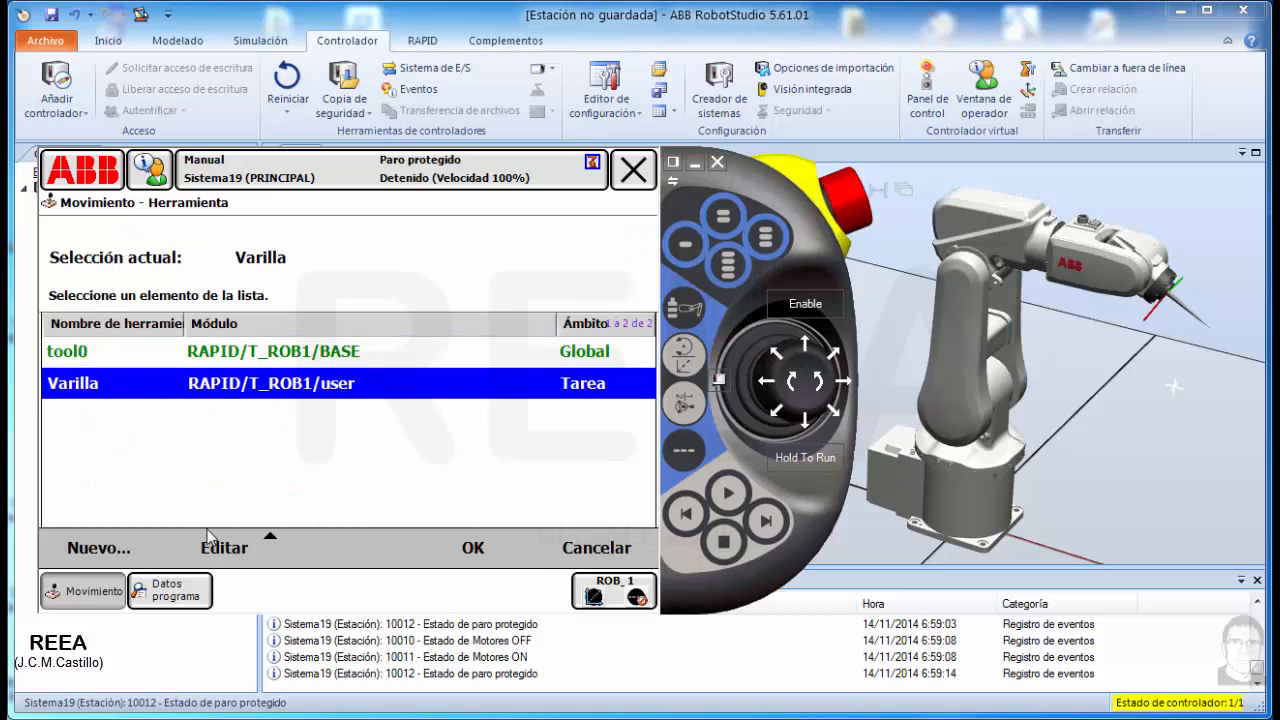
left_click(474, 550)
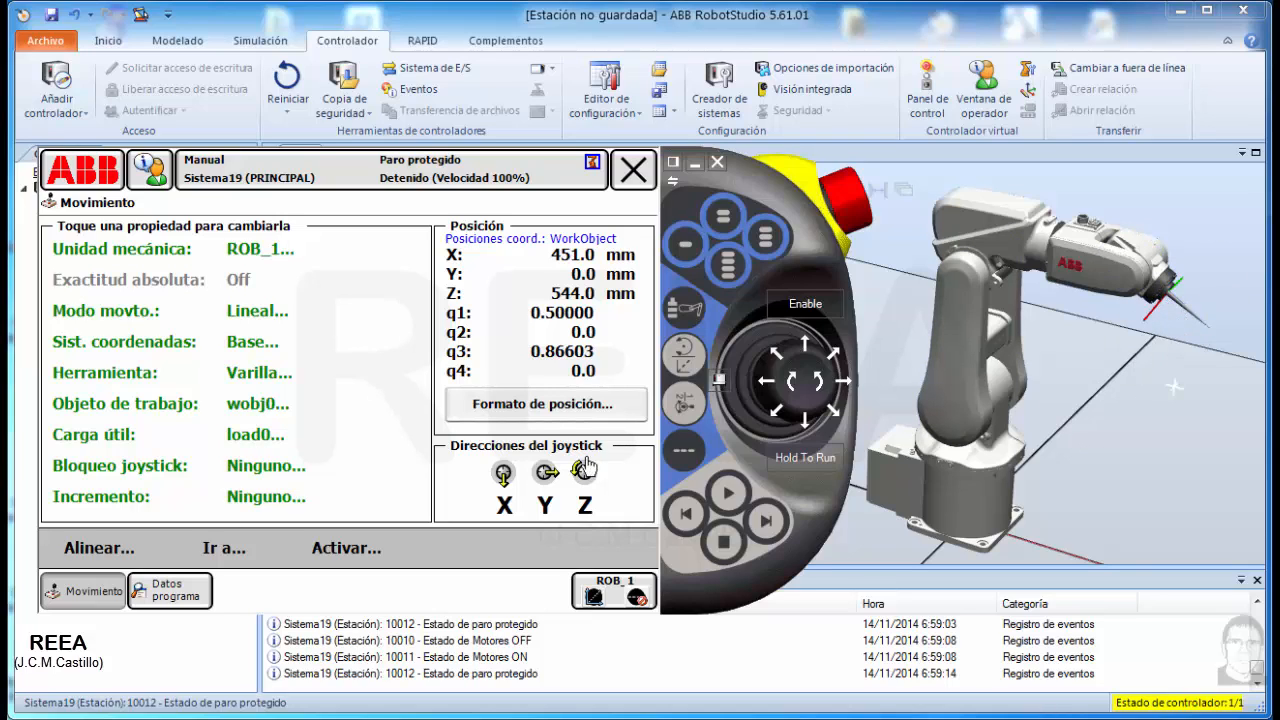
Step: Change the motion mode from linear to reorientation and accept it
left_click(140, 313)
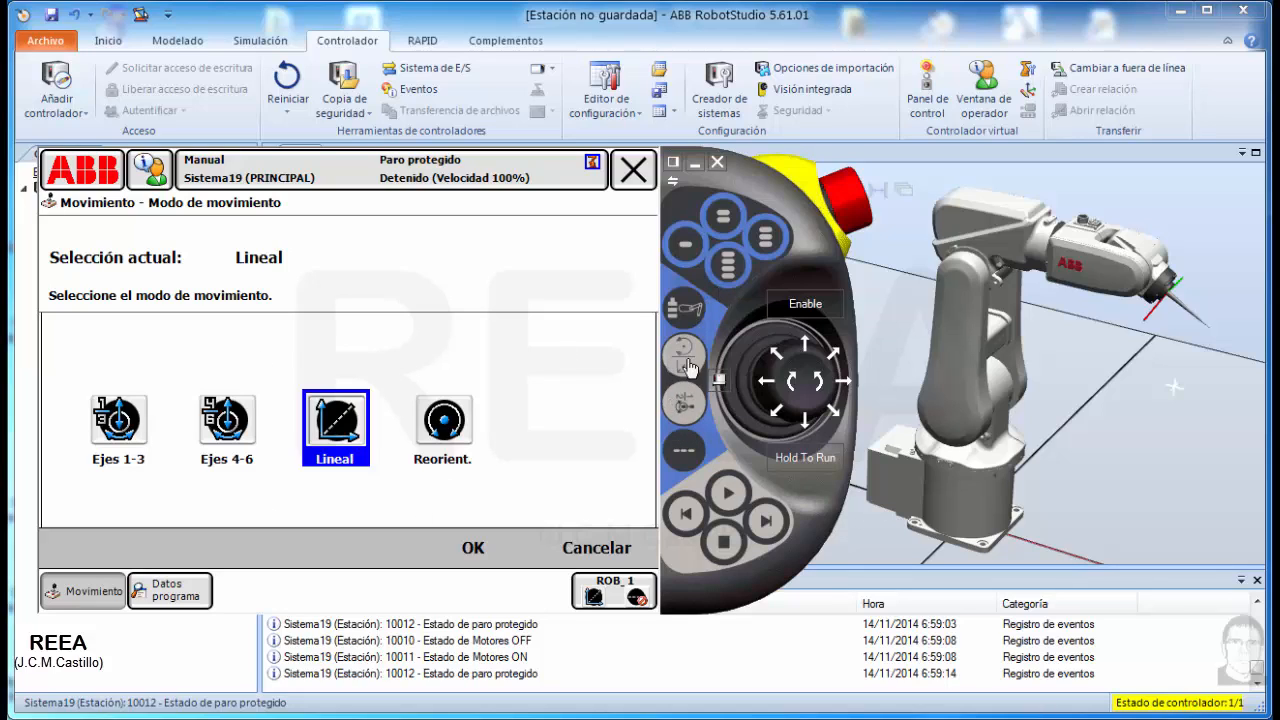
left_click(447, 425)
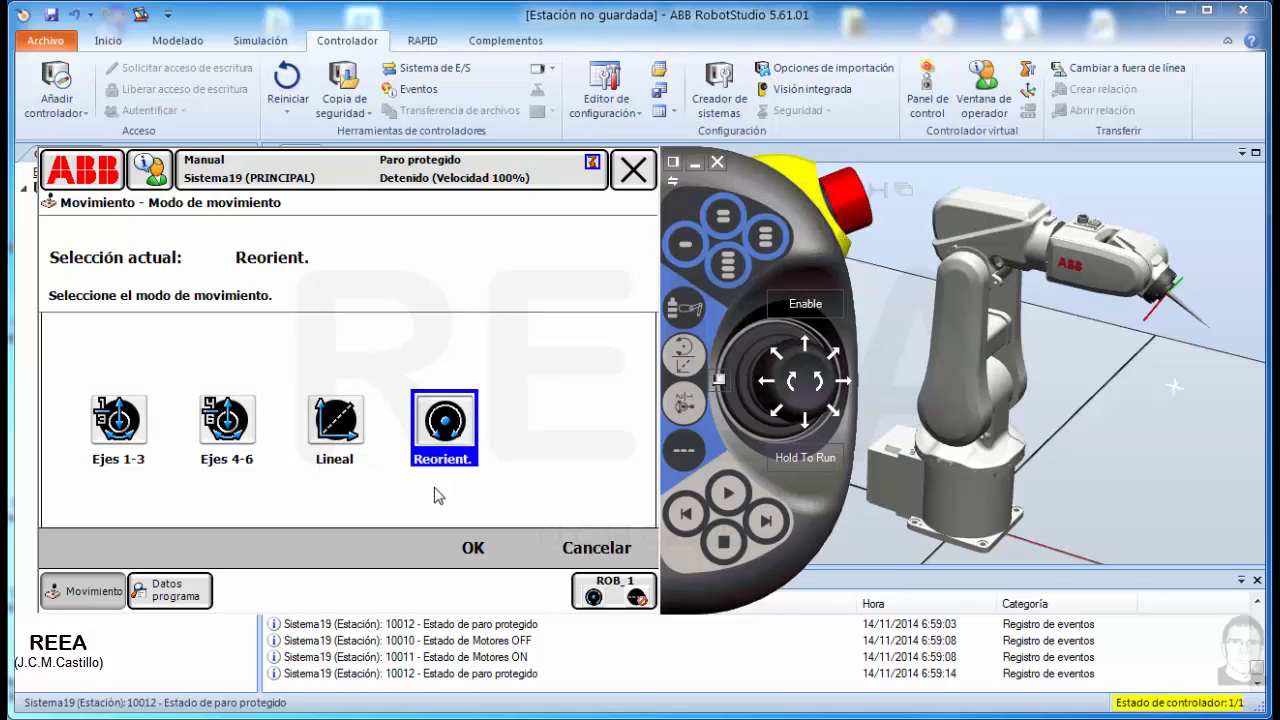
left_click(473, 550)
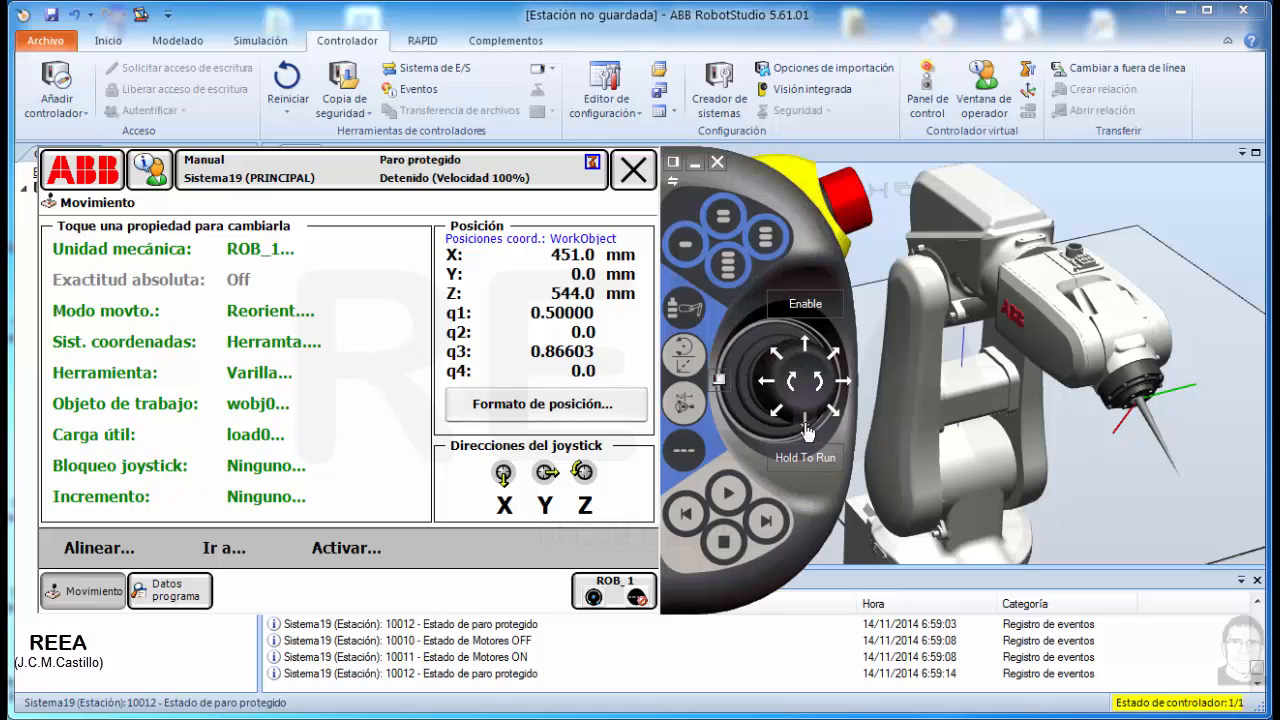
Step: Check the controller's operating mode selector and switch the motors on with the pendant's Enable function
left_click(719, 381)
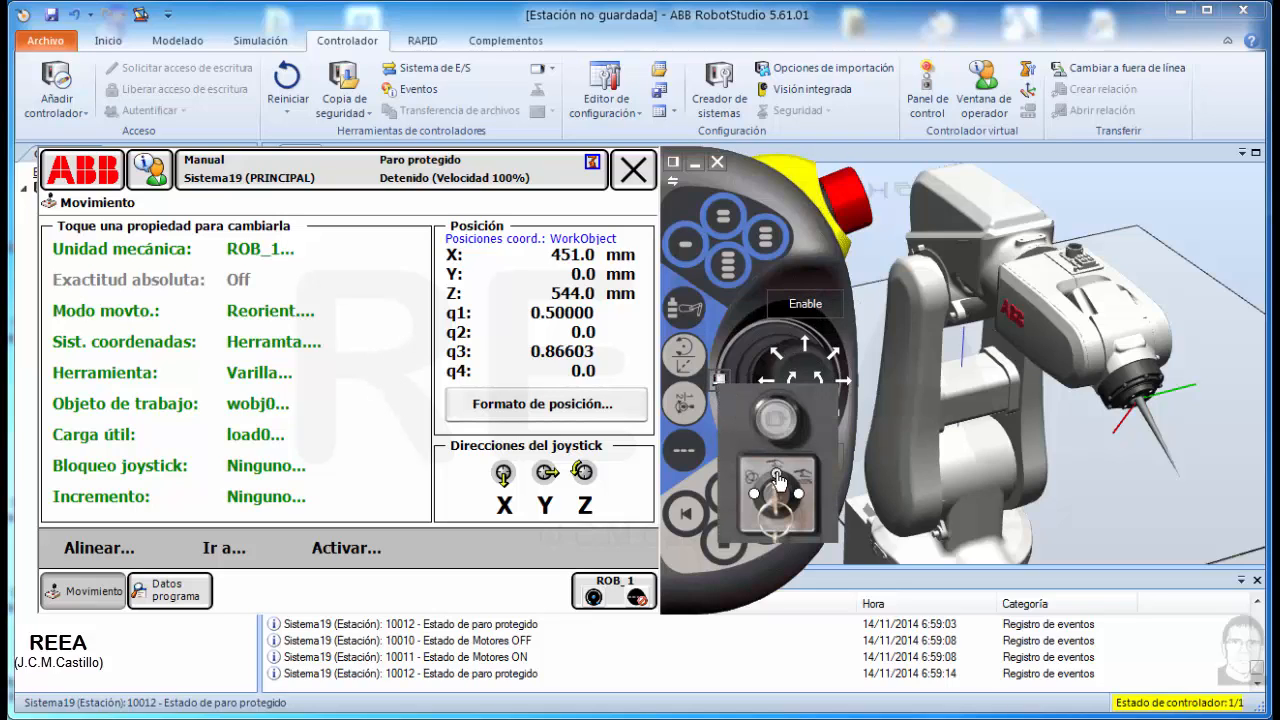
left_click(753, 315)
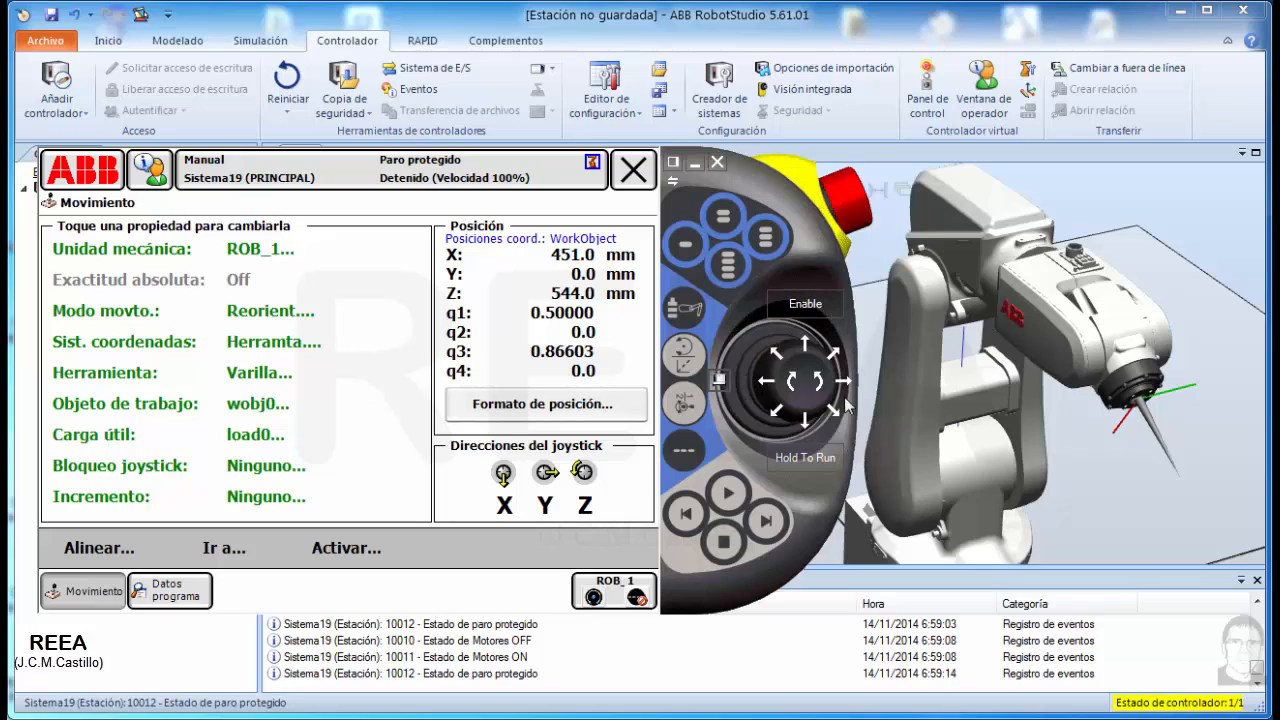
left_click(810, 305)
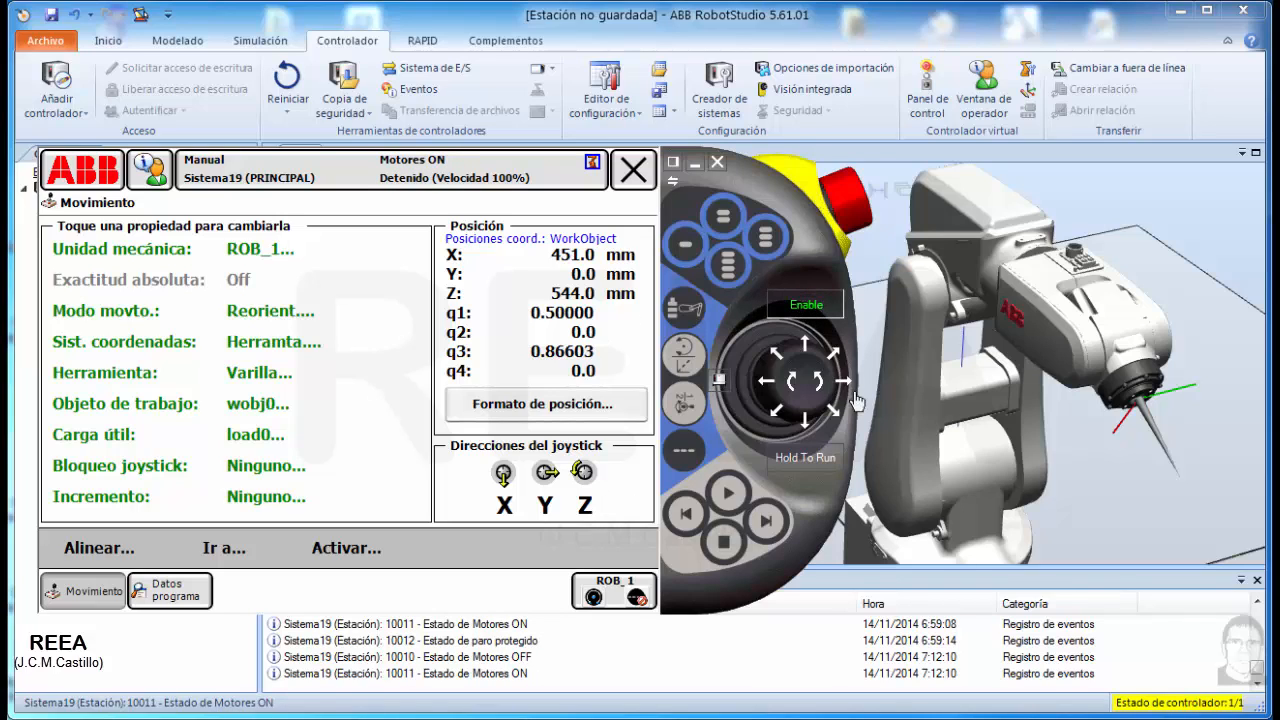
Step: Jog the robot with the virtual joystick in several directions to reorient it around the Varilla tool tip
left_click_drag(804, 428, 805, 428)
left_click_drag(760, 384, 834, 360)
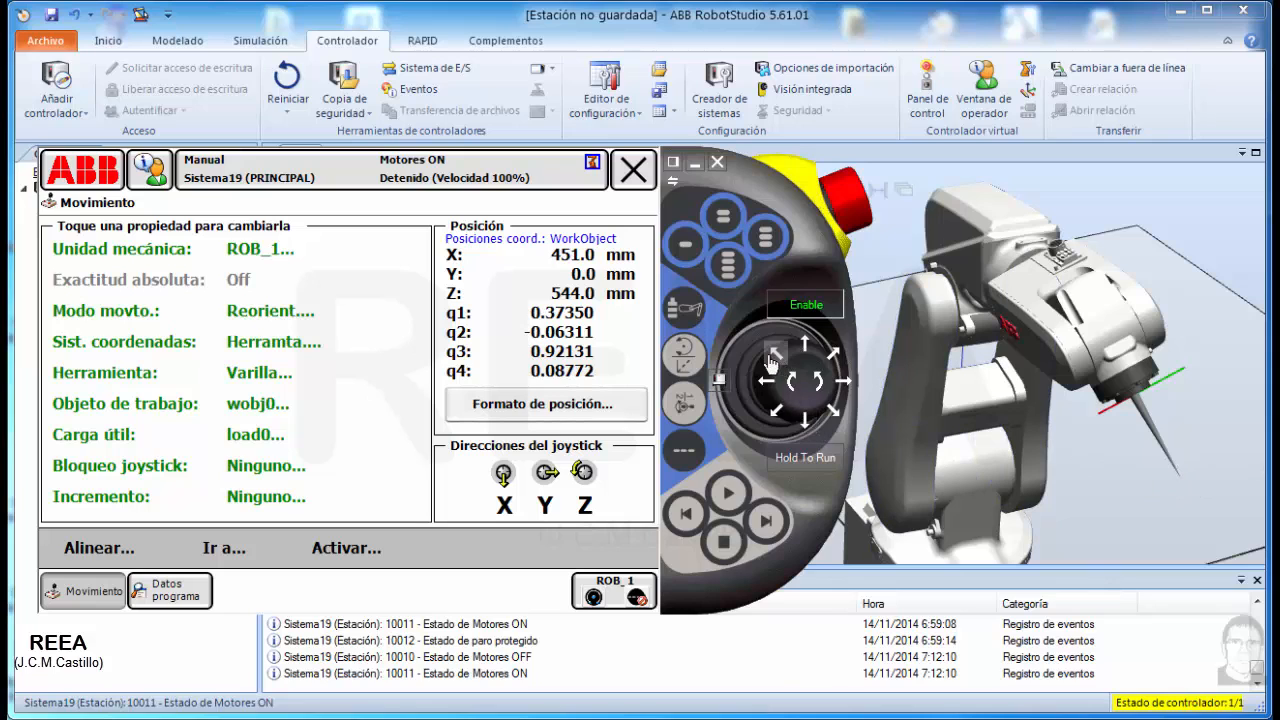
left_click_drag(773, 358, 848, 388)
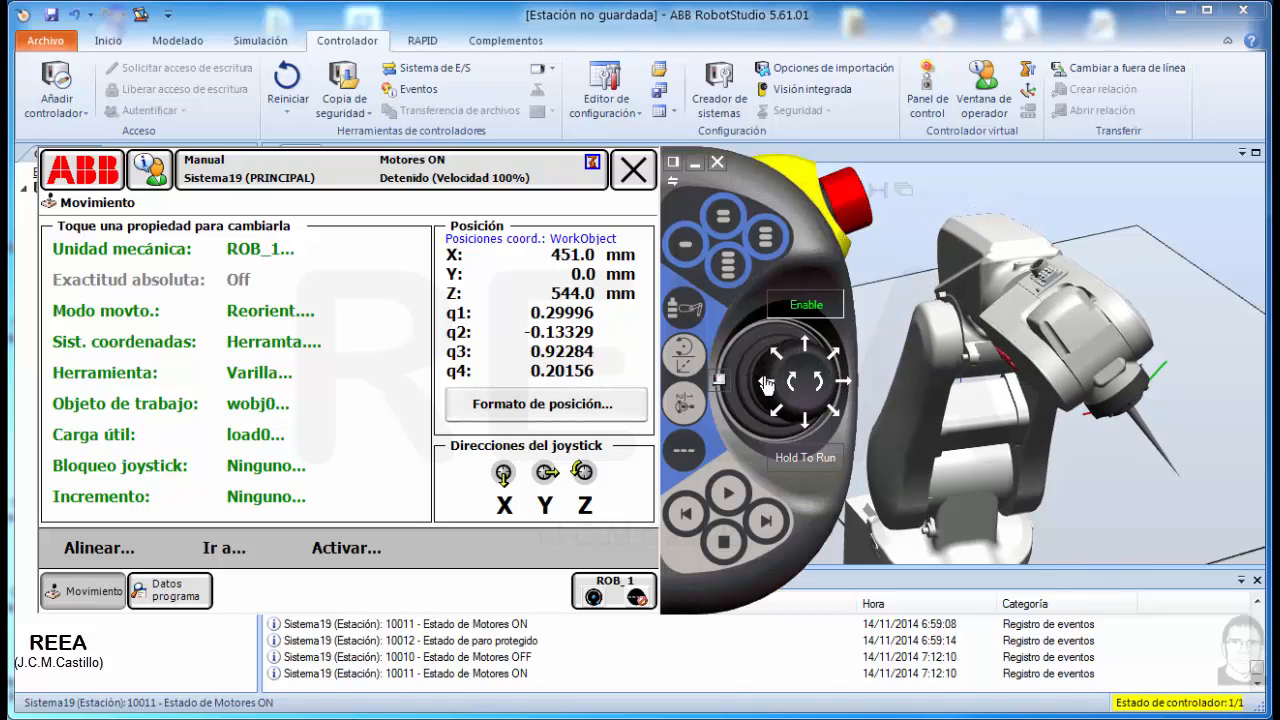
left_click_drag(766, 385, 828, 410)
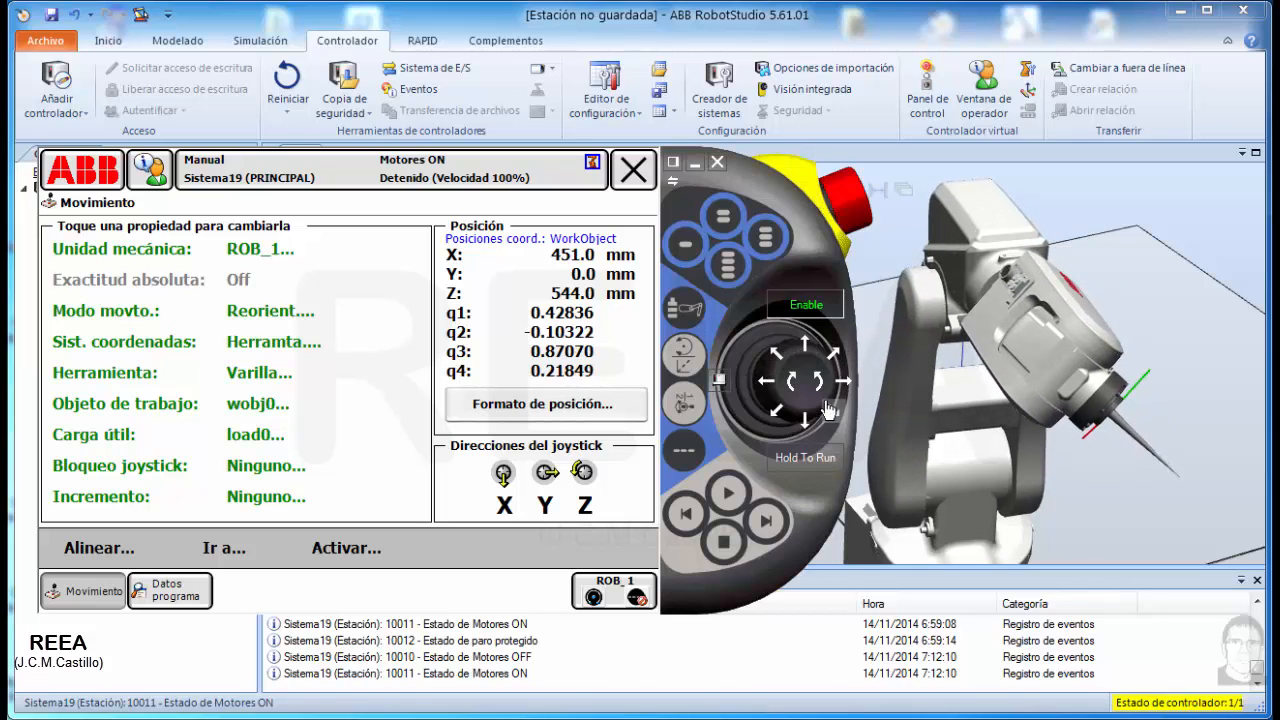
left_click_drag(830, 362, 830, 362)
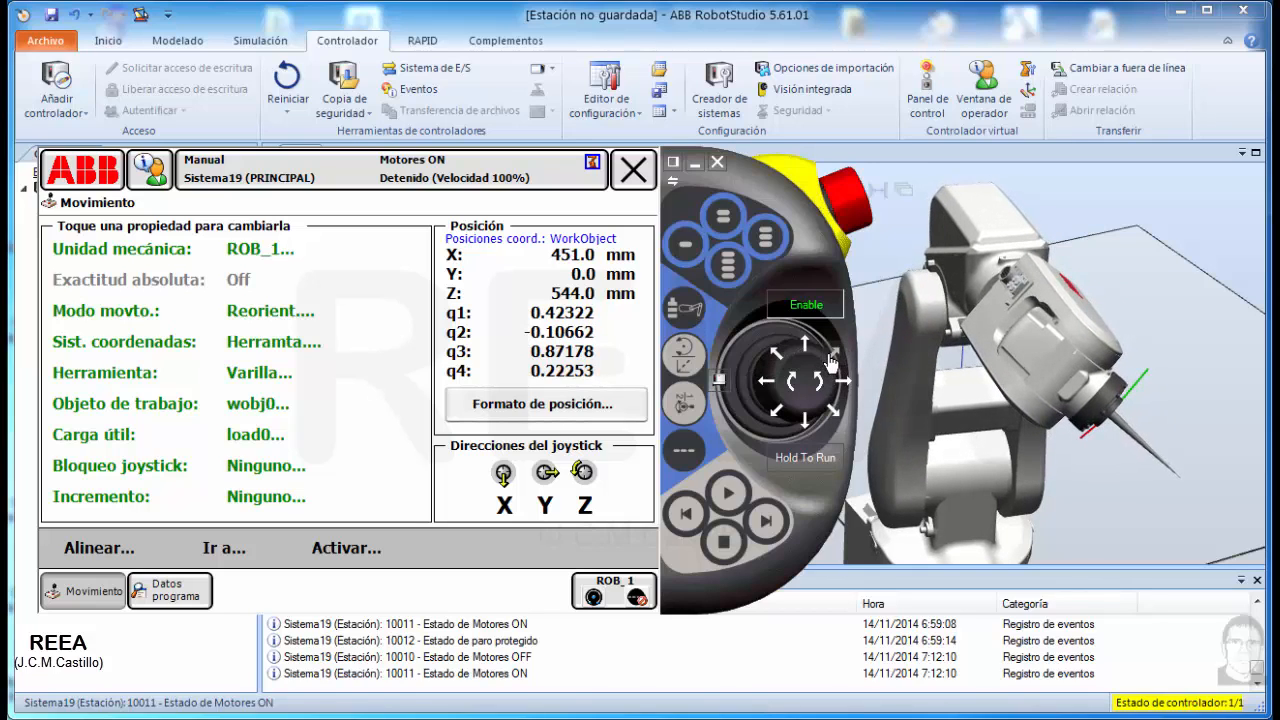
left_click_drag(766, 388, 766, 388)
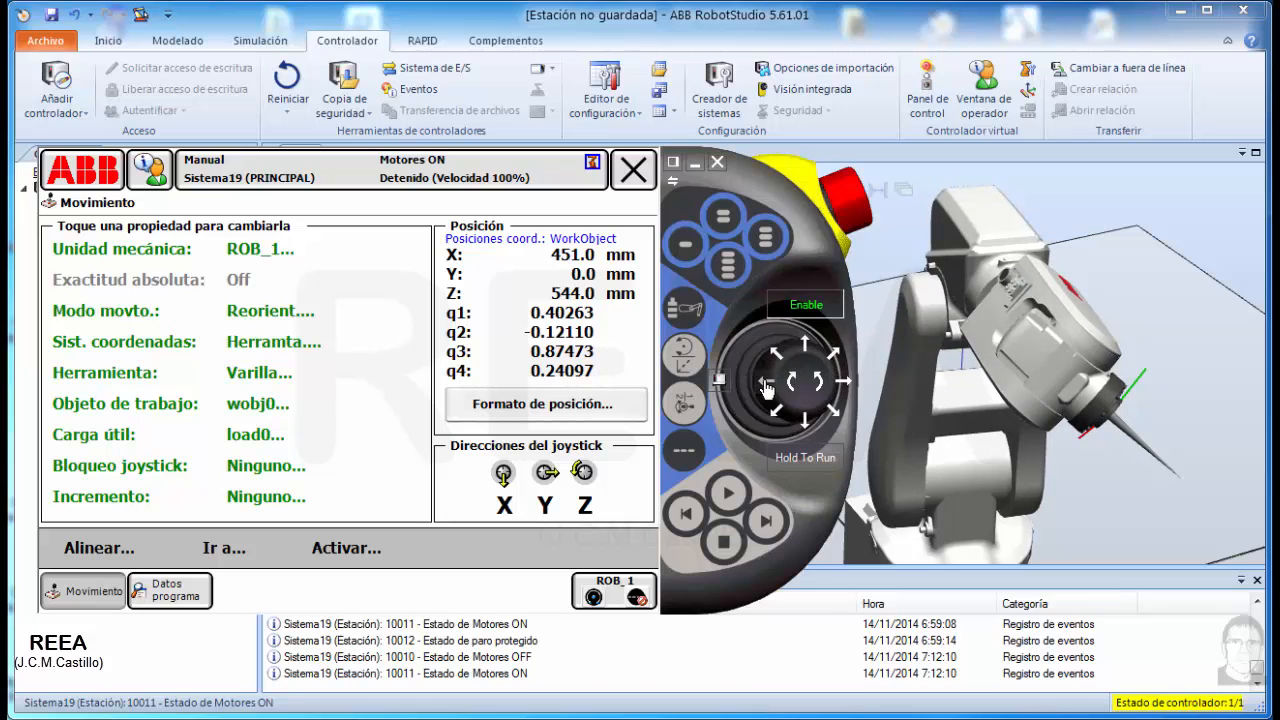
left_click(836, 410)
left_click_drag(836, 414, 833, 410)
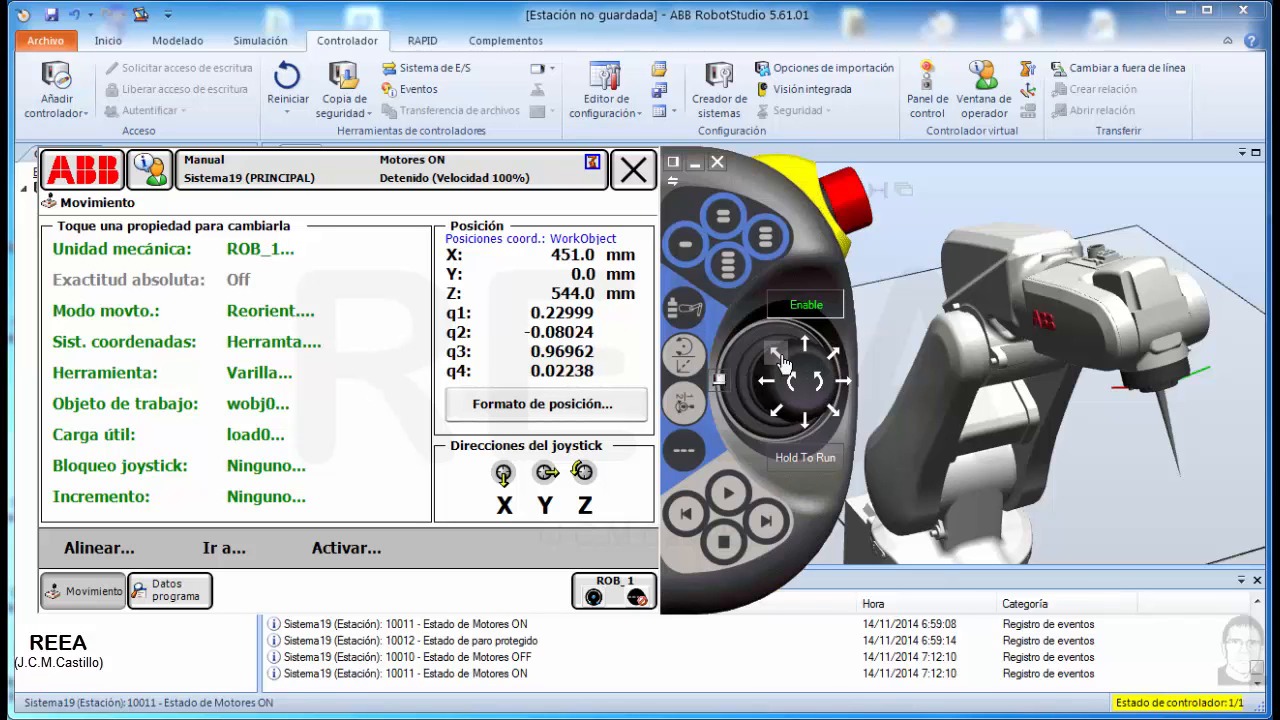
left_click_drag(778, 356, 842, 357)
left_click_drag(770, 411, 838, 414)
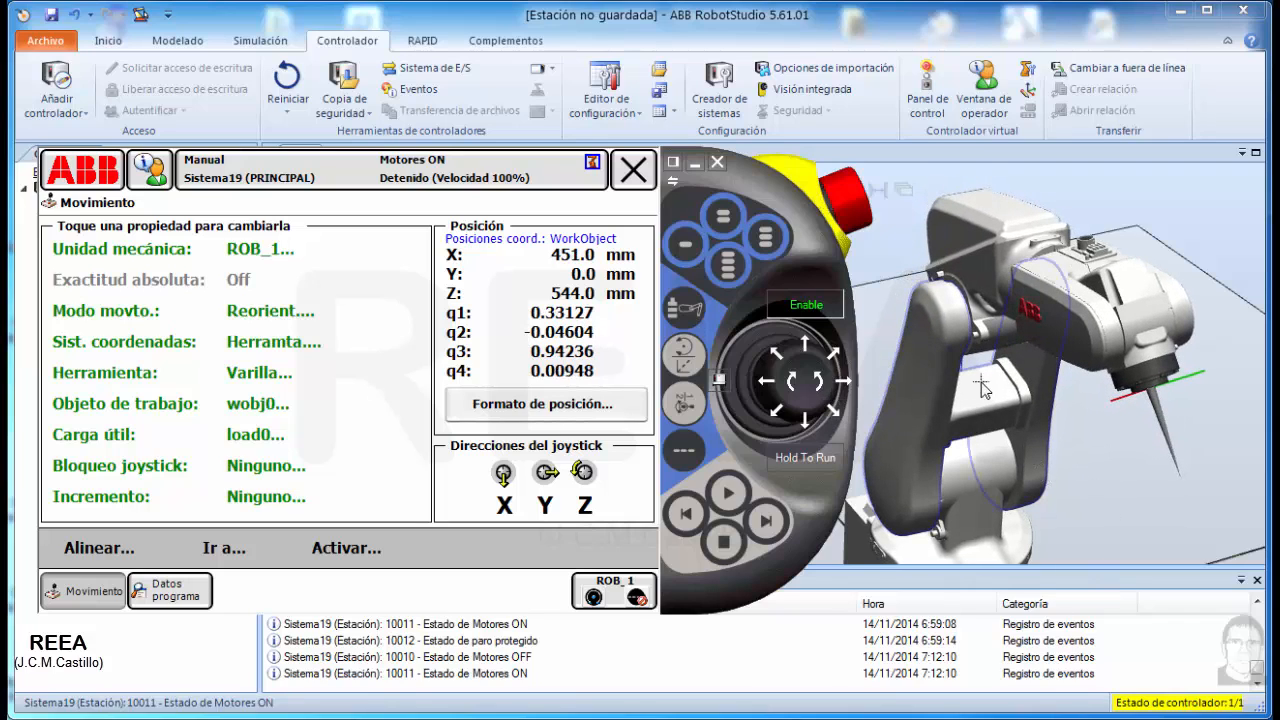